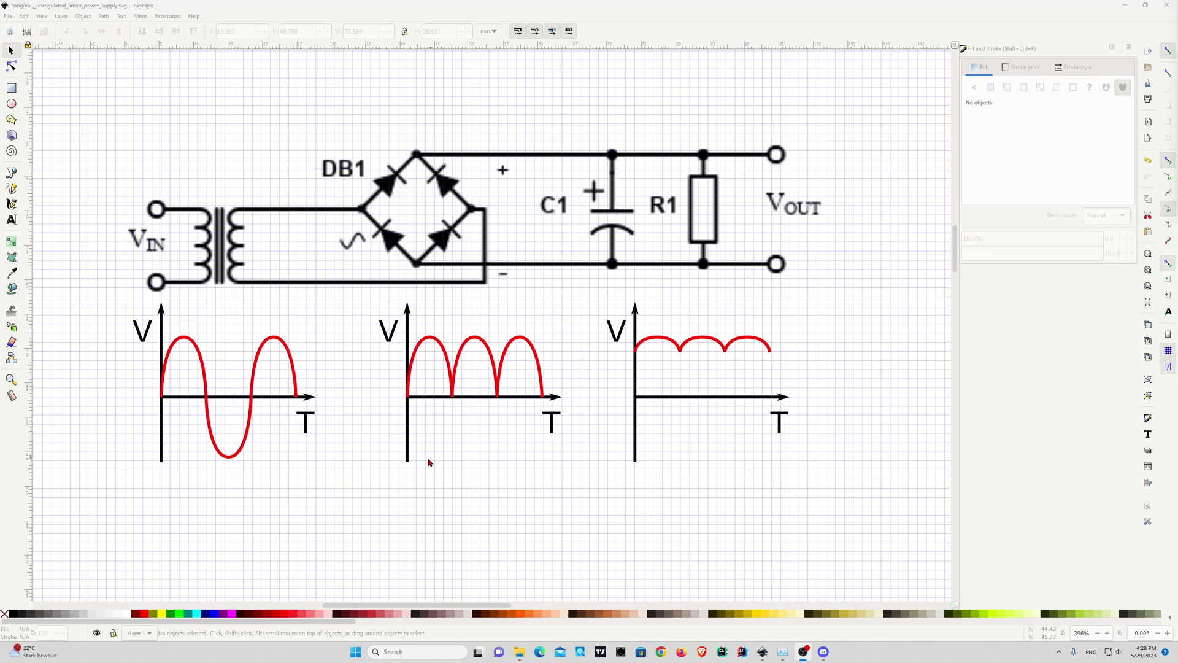
- Check the third graph's ripple curve, then start a pen path below the first graph and cancel it
scroll(429, 460, "down", 1)
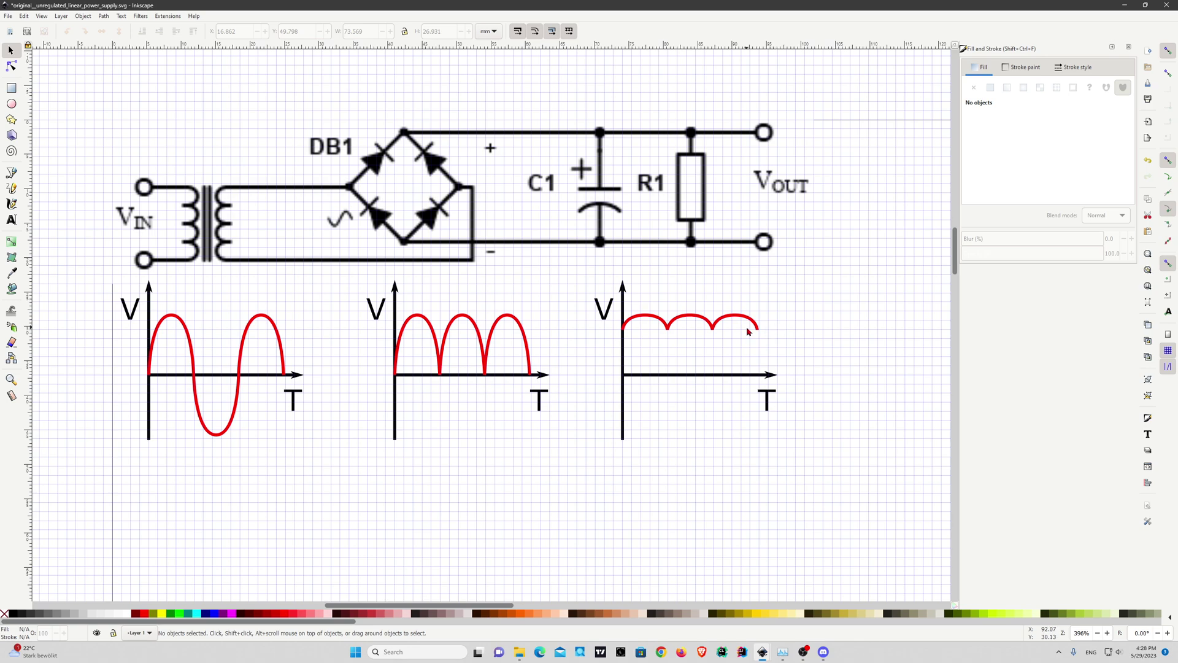
left_click(717, 328)
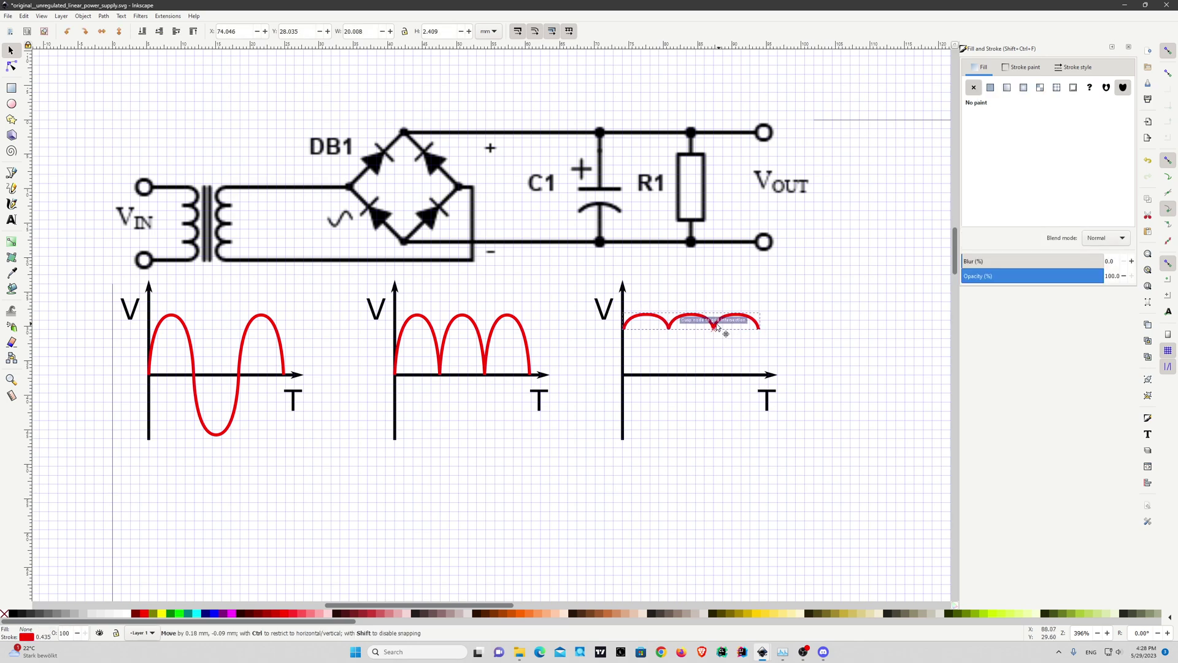
left_click(716, 359)
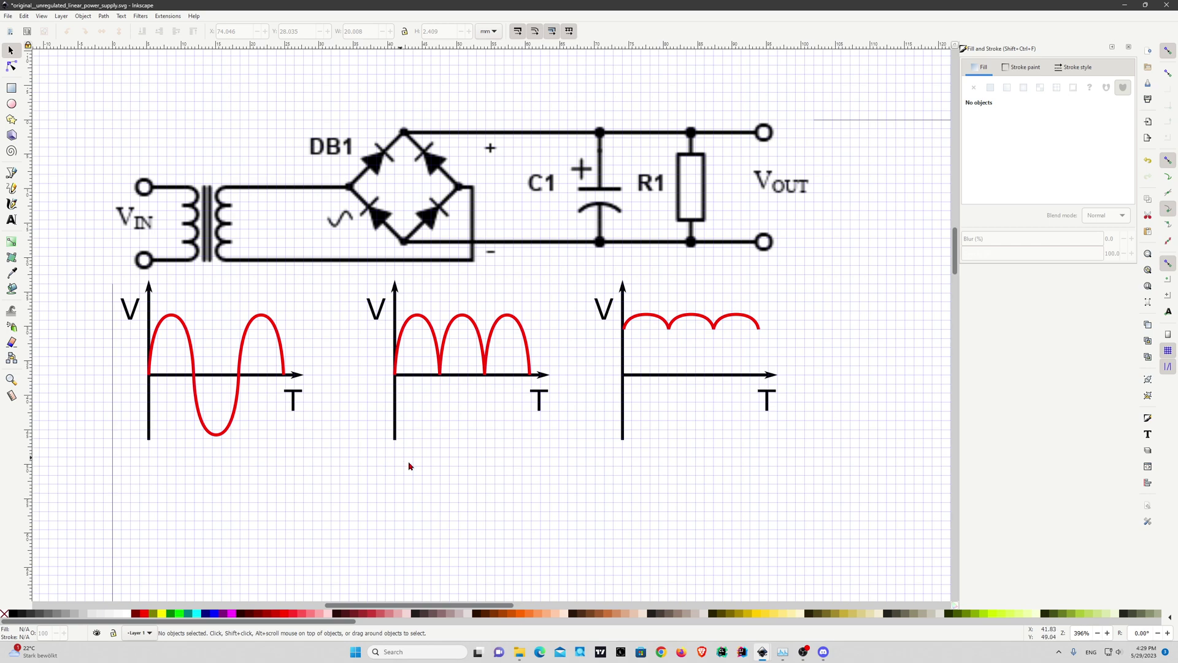
scroll(469, 392, "down", 3)
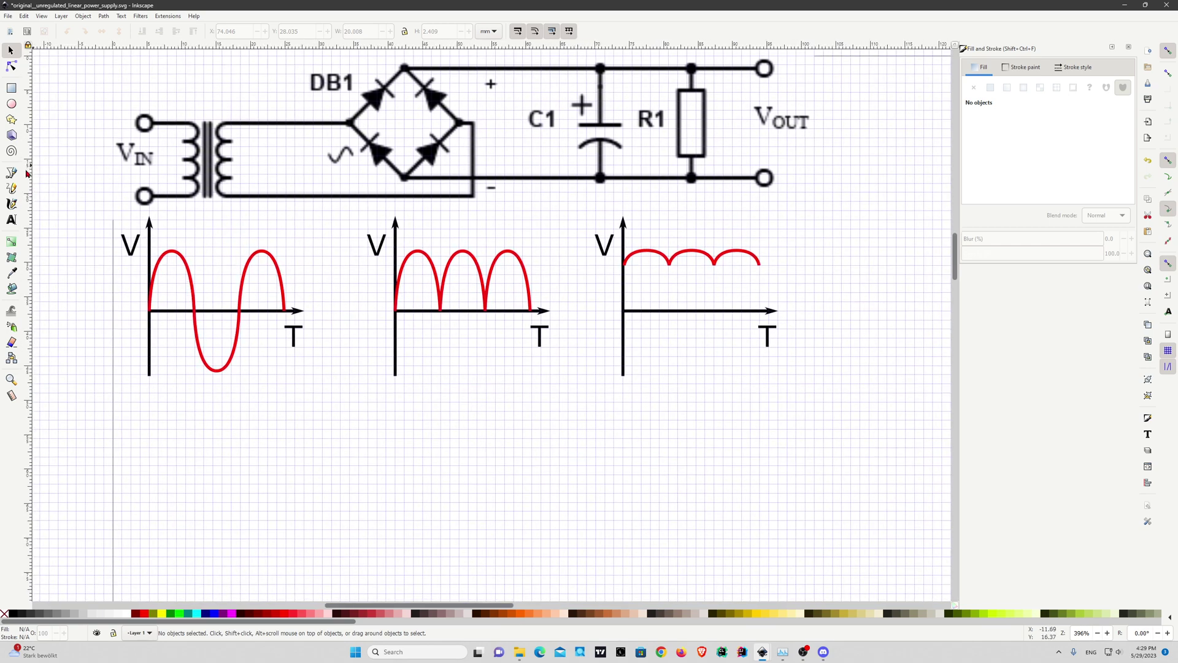
left_click(11, 172)
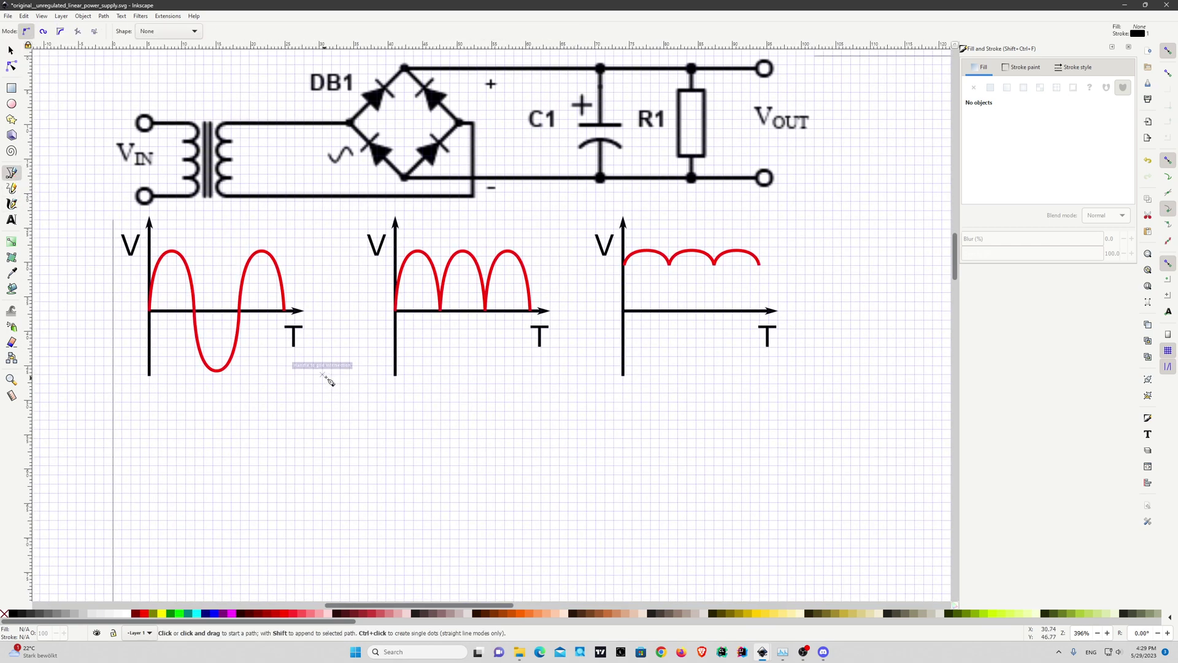
left_click(331, 374)
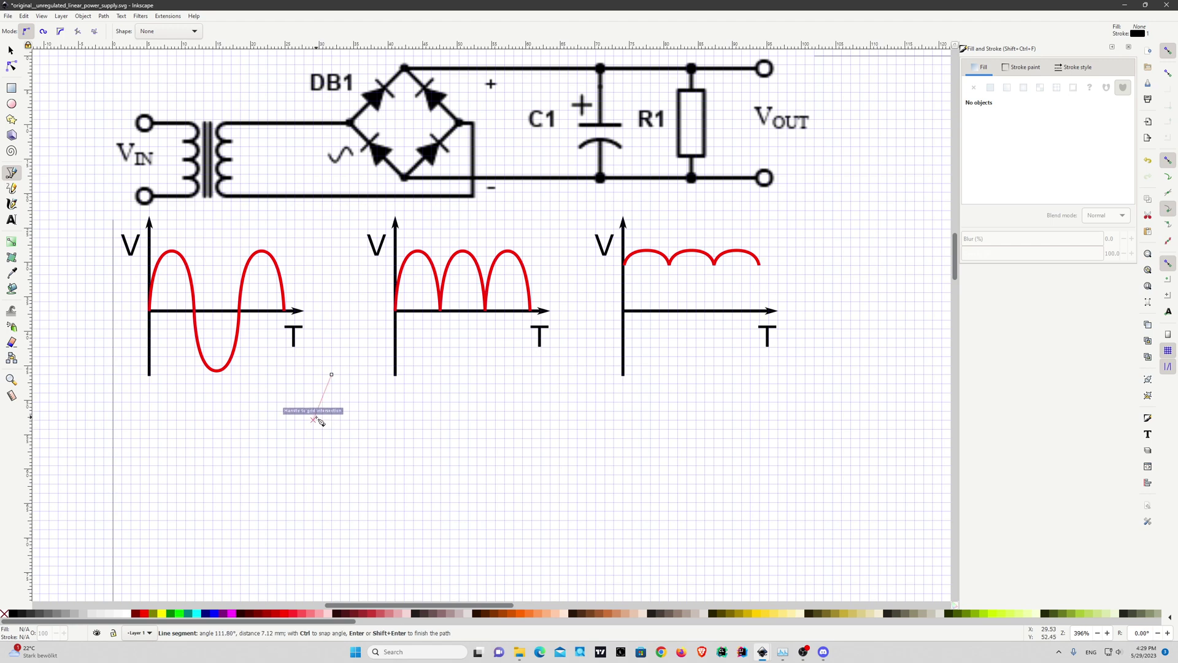
key("s")
- Turn the page grid off and back on so it stays visible, and reselect the Pen tool
left_click(41, 16)
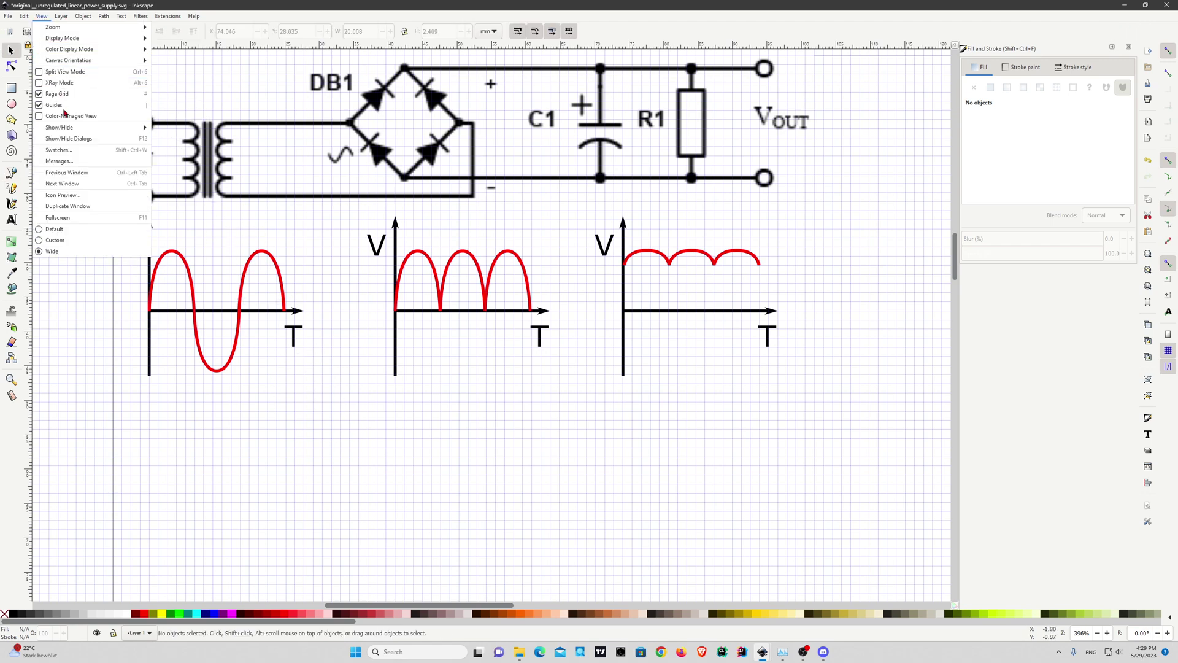
left_click(55, 94)
left_click(41, 16)
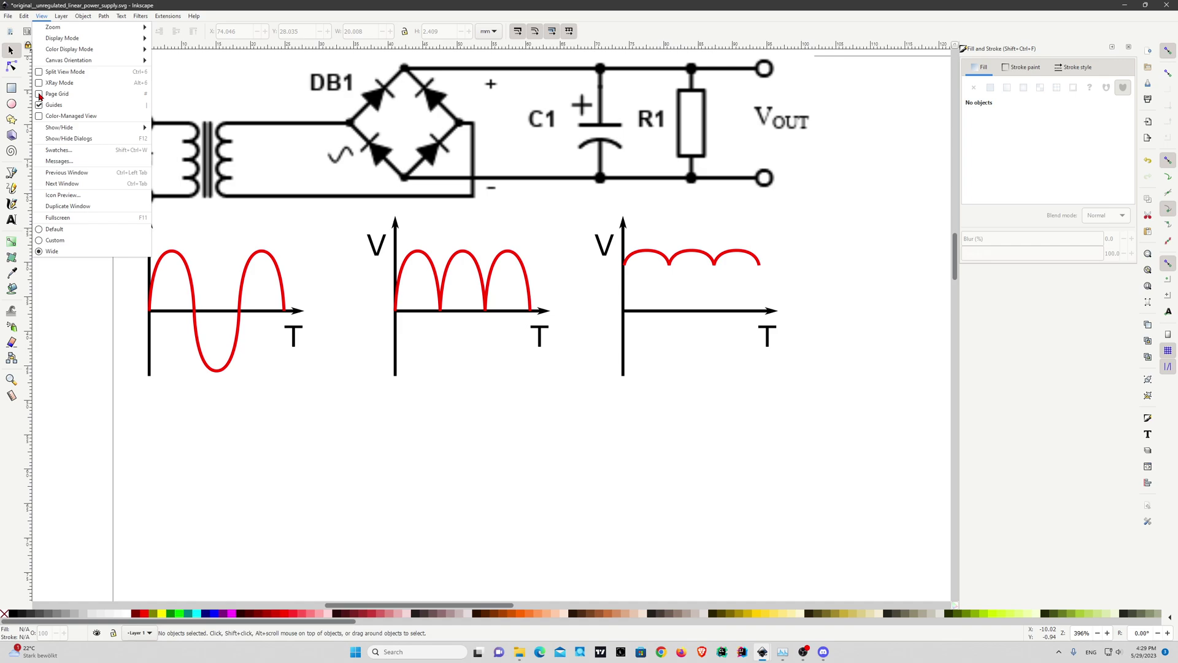
left_click(41, 95)
left_click(41, 16)
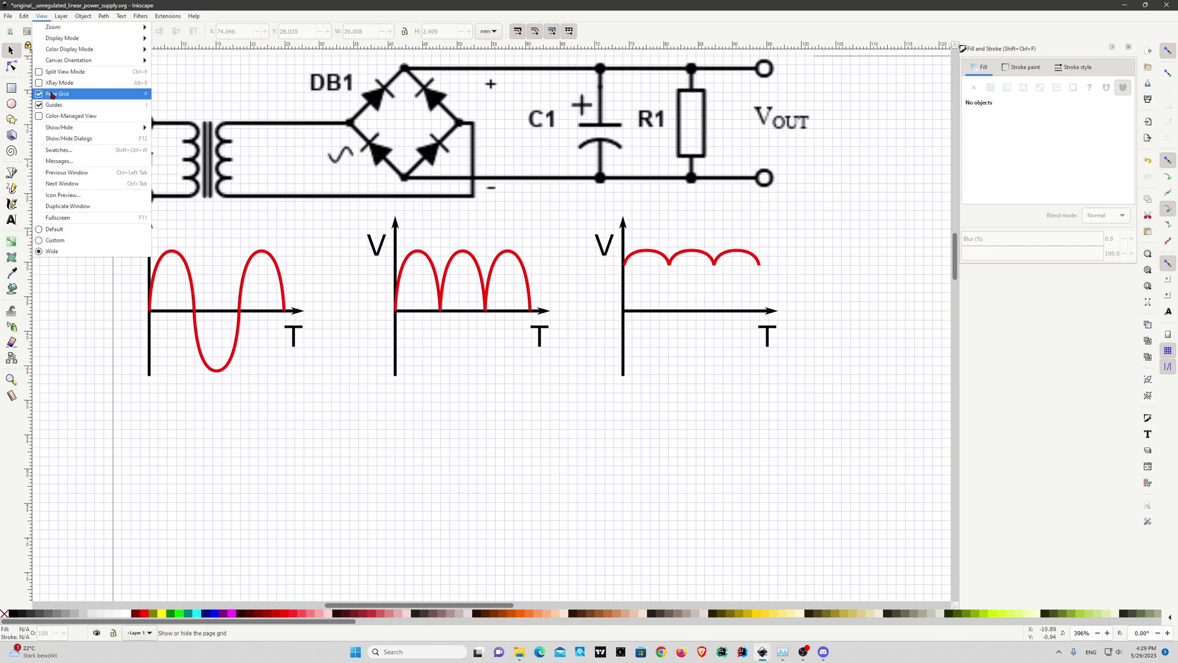
left_click(236, 366)
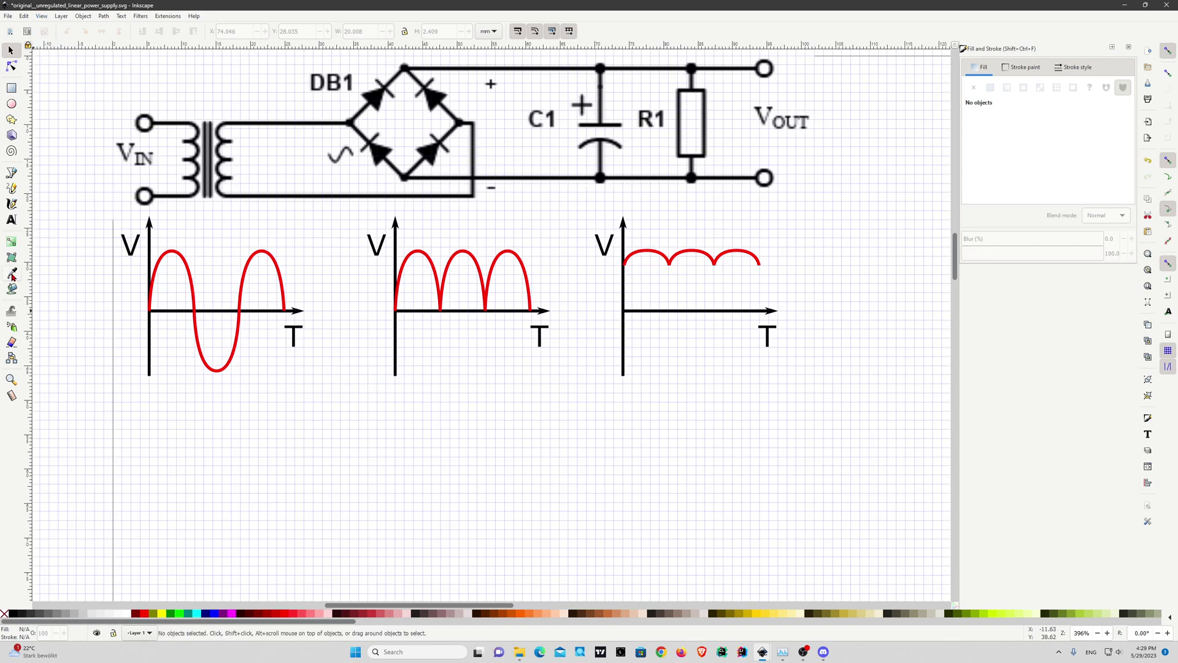
left_click(11, 173)
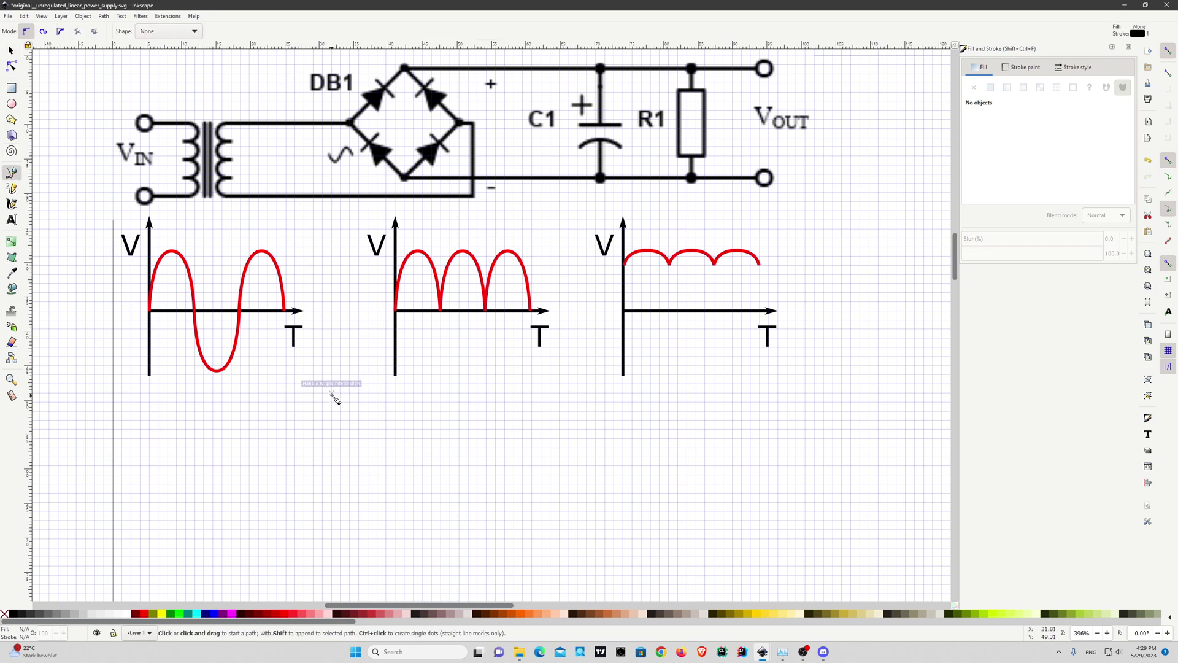
- Draw a vertical line below the first graph with the Pen tool
double_click(334, 395)
left_click(331, 529)
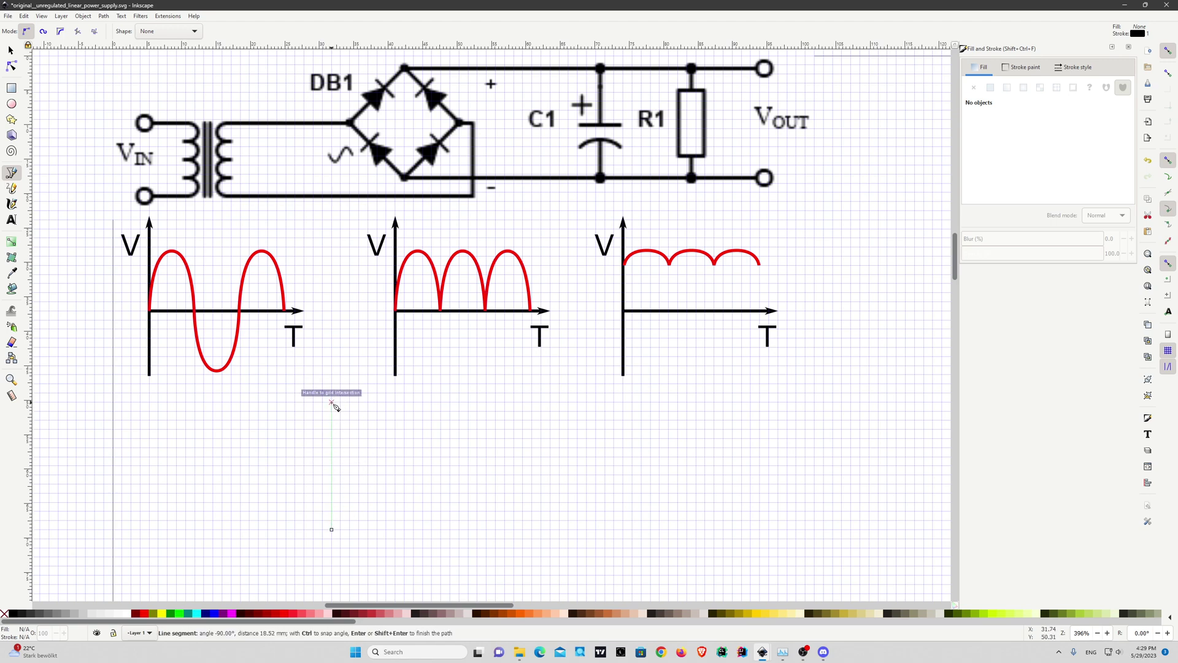
left_click(332, 402)
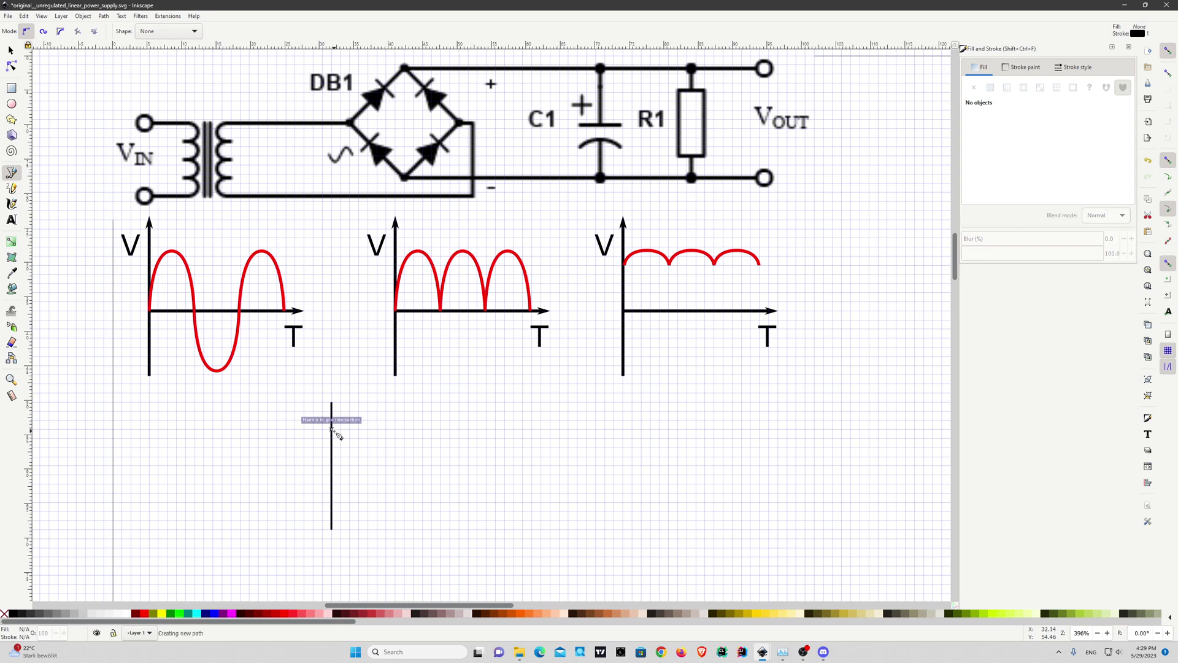
key("s")
- Set the vertical line's stroke width to 0.300 mm
left_click(333, 443)
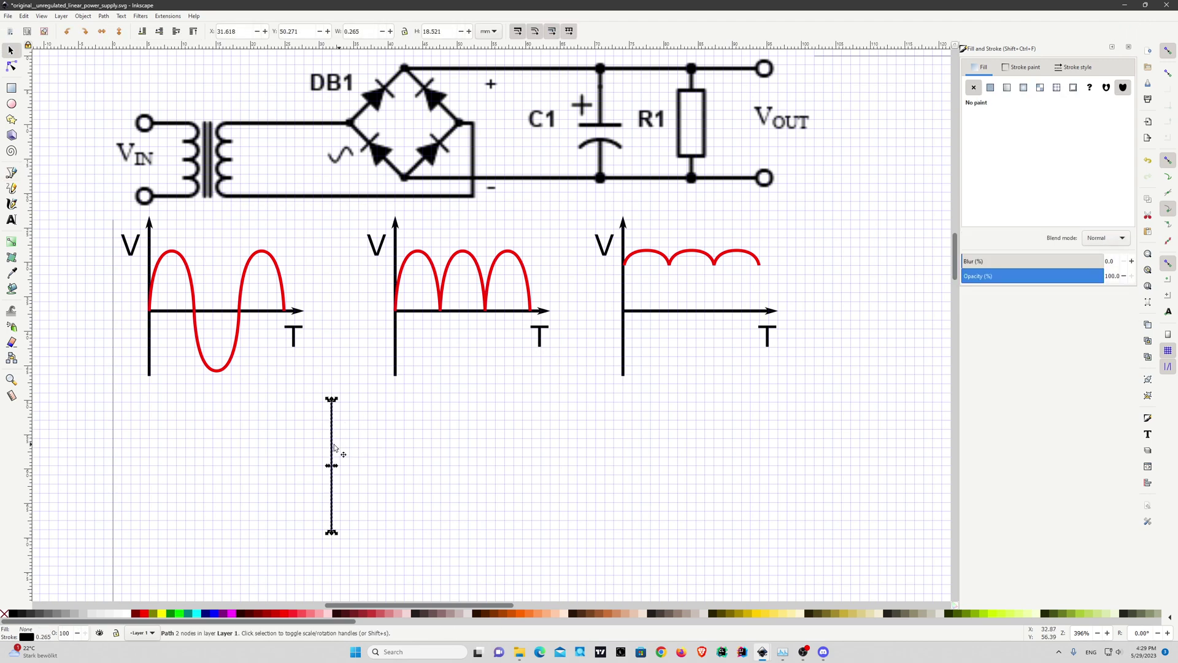
left_click_drag(335, 445, 335, 446)
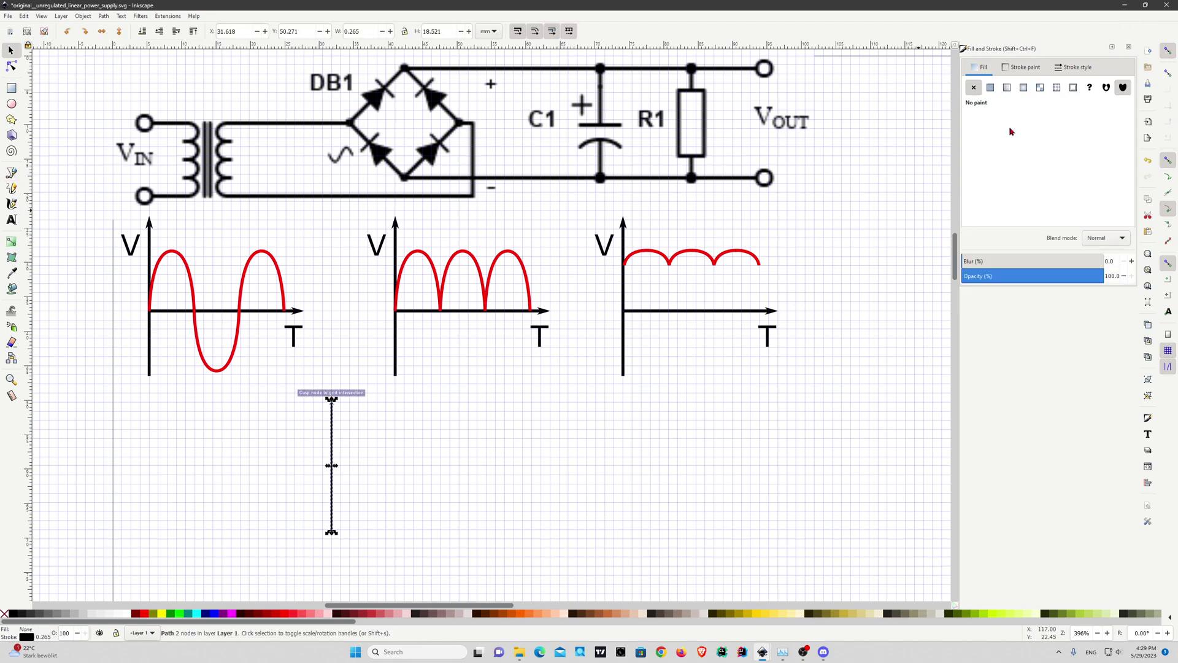
left_click(1074, 67)
double_click(1015, 87)
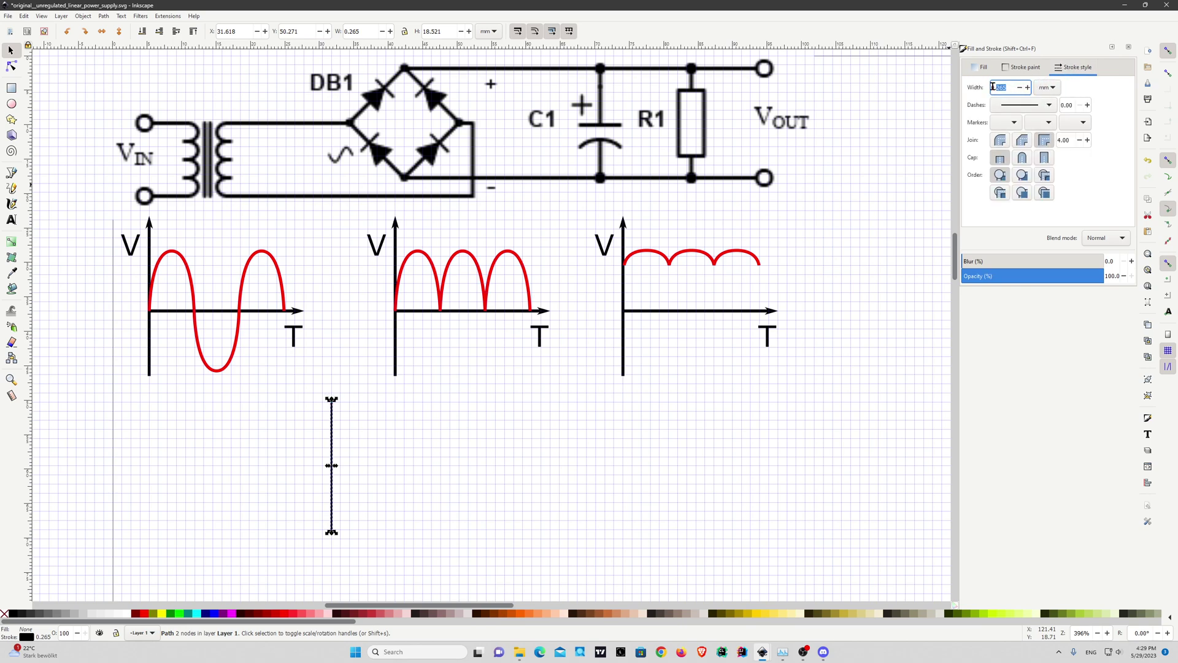
type("0.300")
key("Return")
left_click(836, 393)
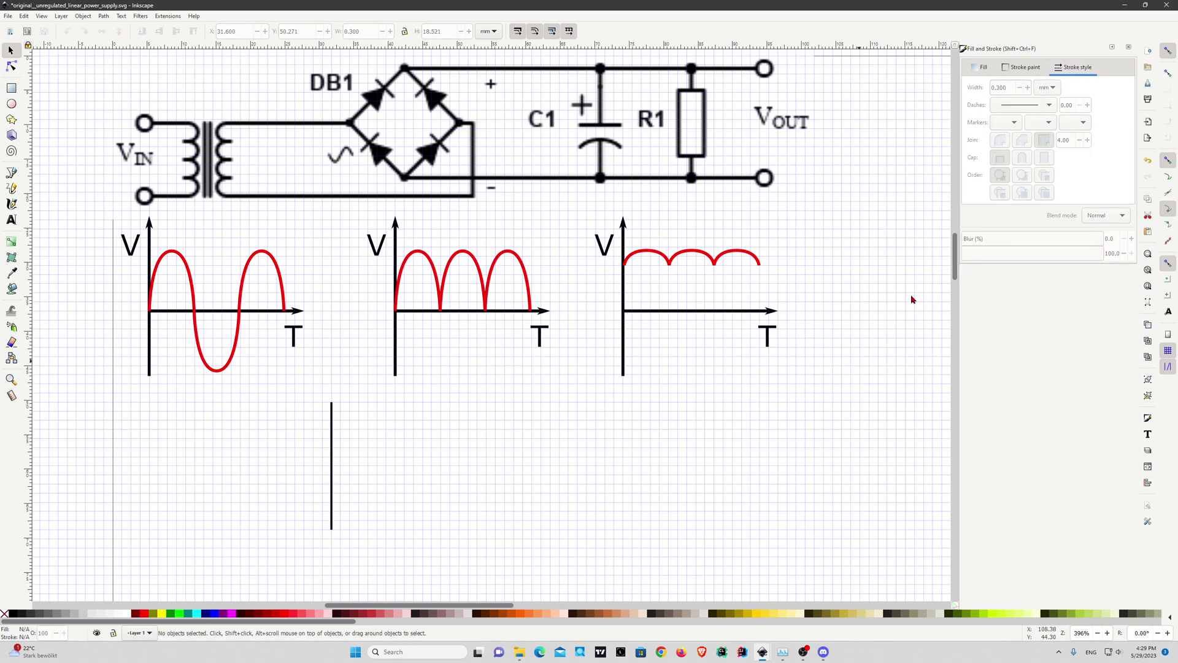
- Add a start arrowhead to the vertical line, move it up and rotate it to point upward
left_click(332, 457)
left_click(1012, 123)
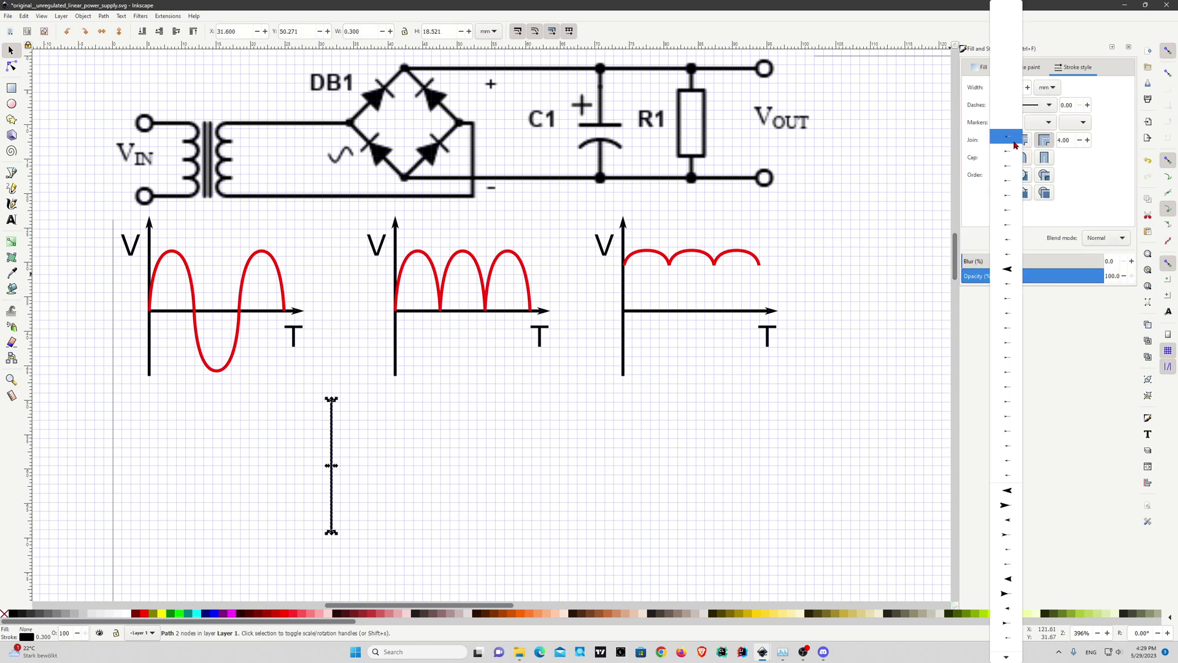
left_click(1014, 239)
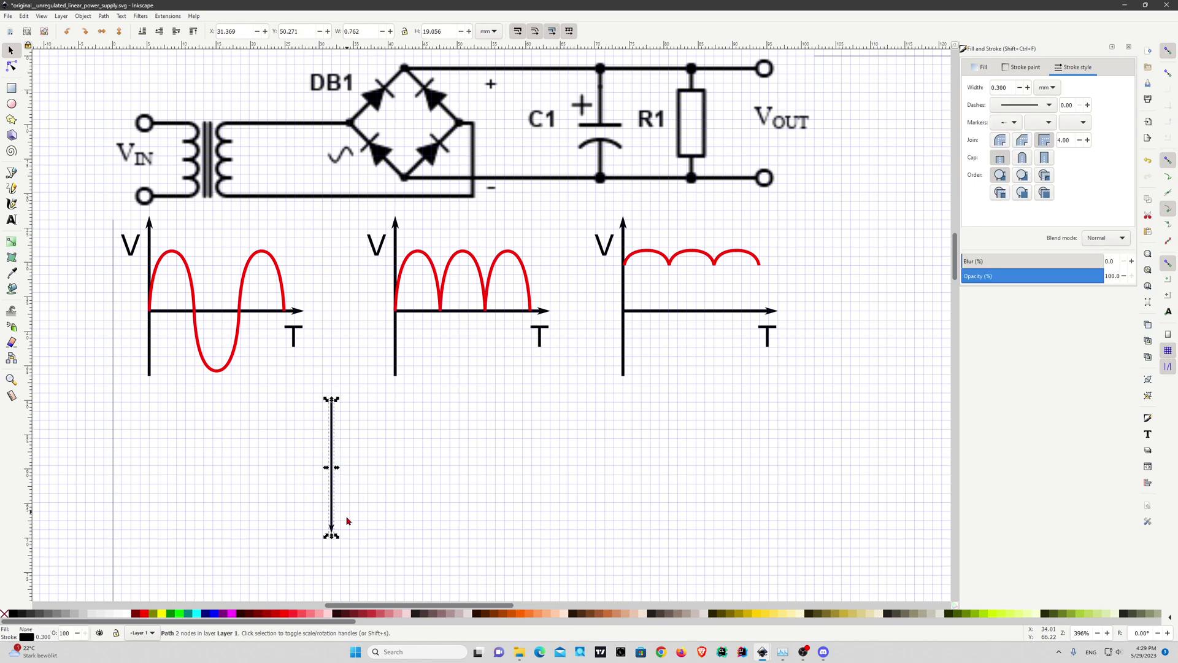
left_click_drag(335, 455, 334, 431)
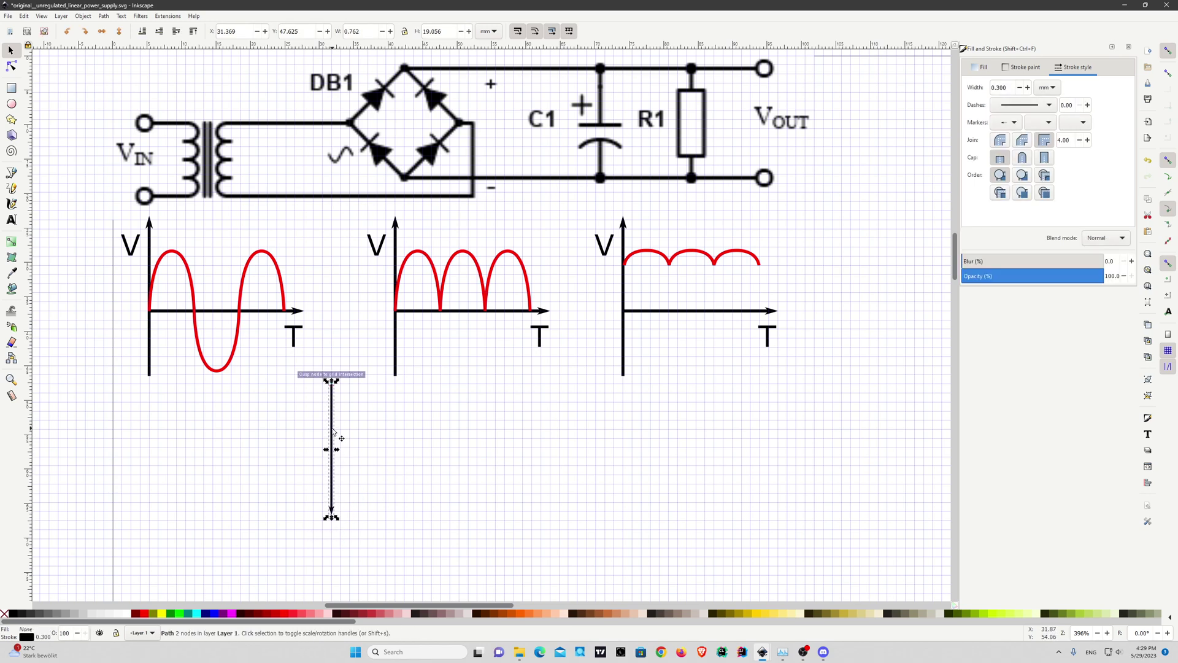
left_click(67, 31)
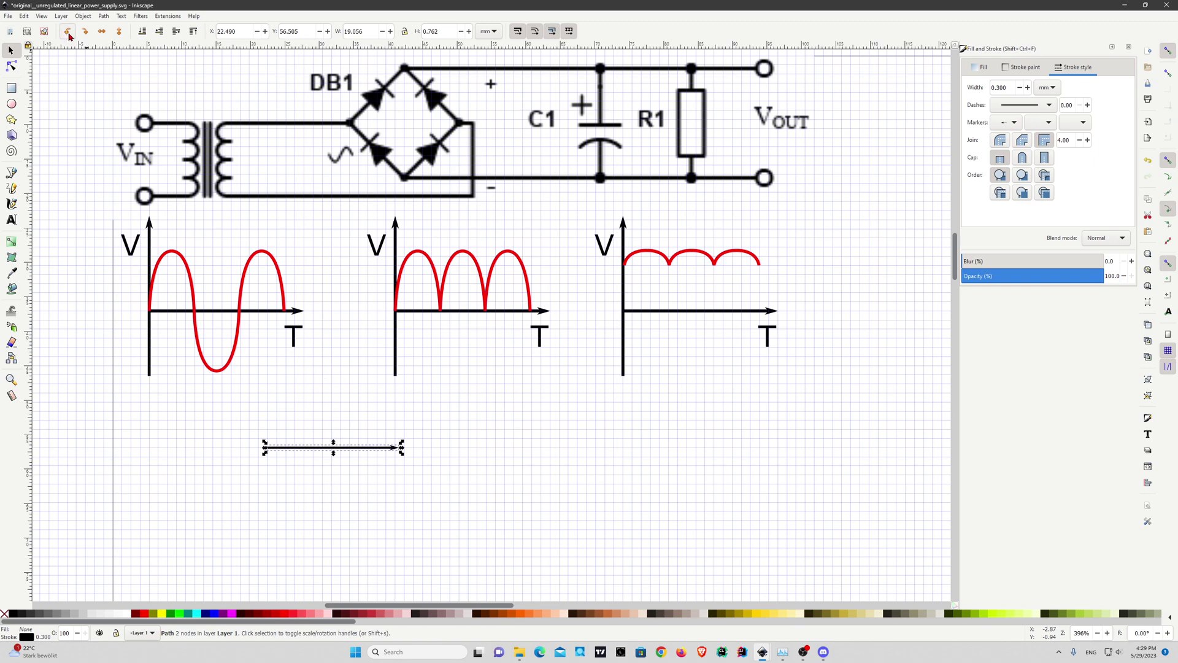
left_click(67, 31)
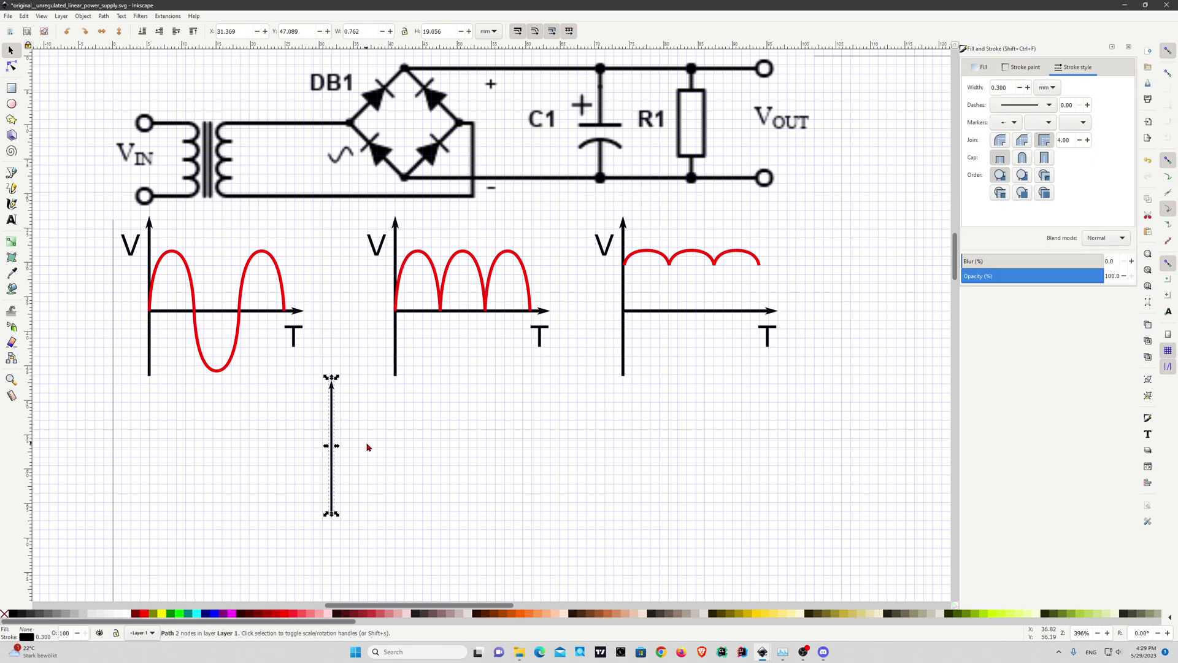
- Duplicate the arrow, turn the copy horizontal and join it to the vertical axis
key("ctrl+v")
left_click_drag(381, 431, 416, 452)
left_click(85, 31)
left_click(481, 539)
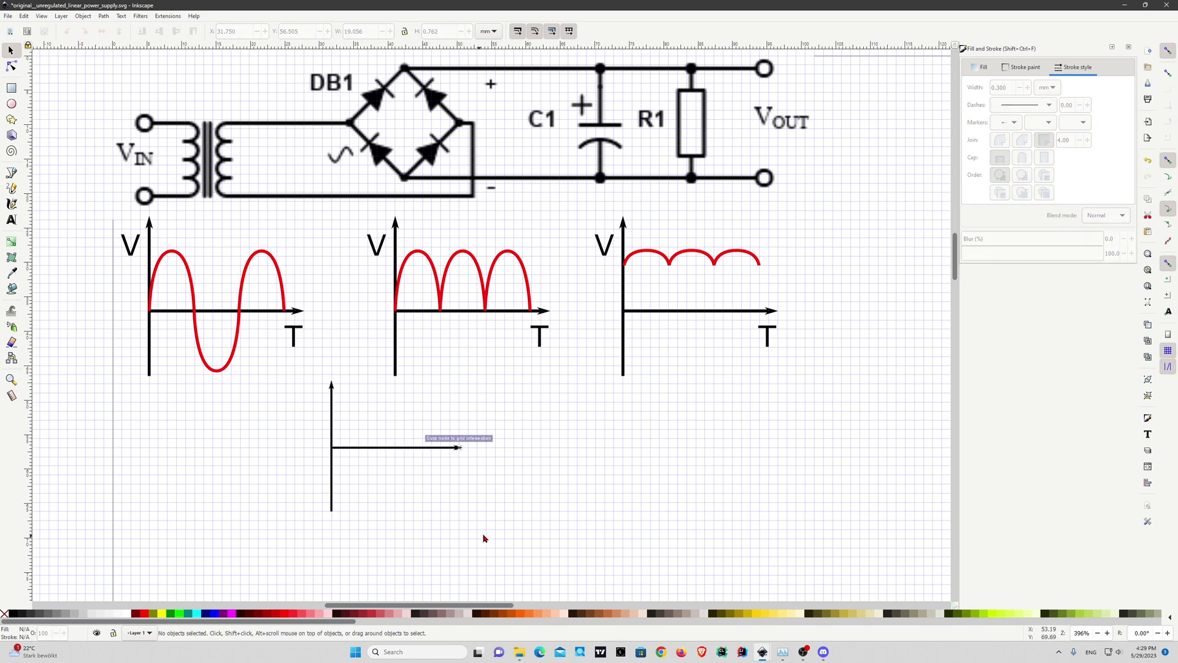
left_click_drag(506, 532, 311, 374)
left_click_drag(334, 432, 297, 469)
left_click(491, 549)
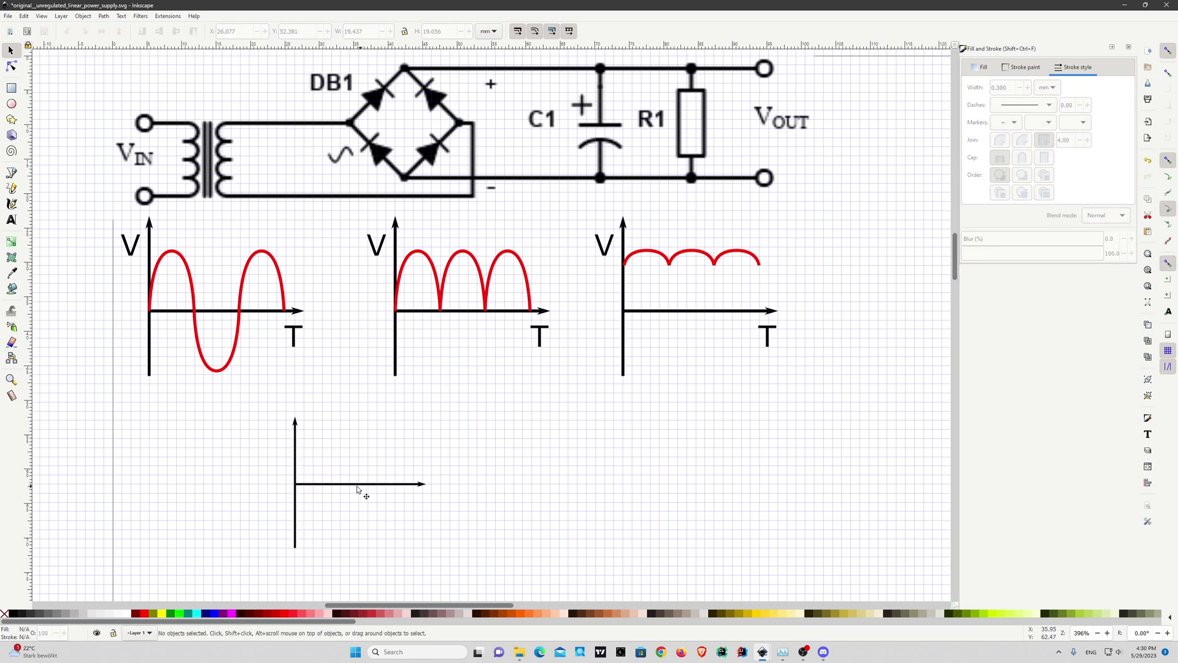
- Select both axis lines and group them into one axes object
left_click(390, 486)
left_click(295, 465)
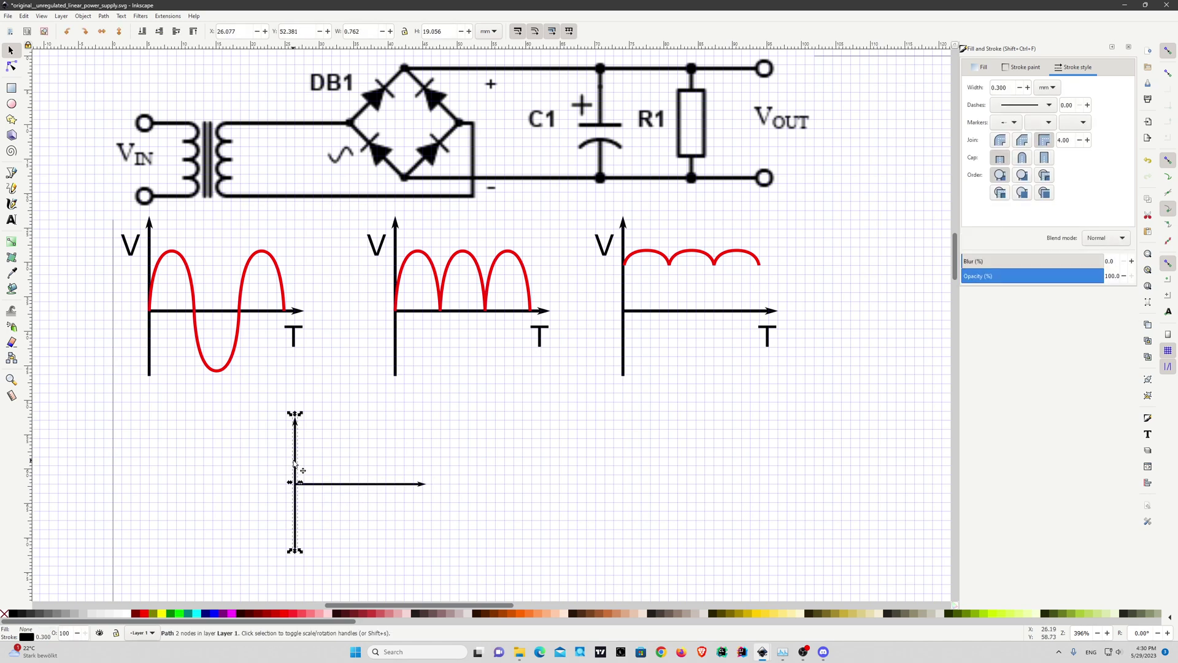
left_click(329, 485)
left_click_drag(453, 561, 258, 417)
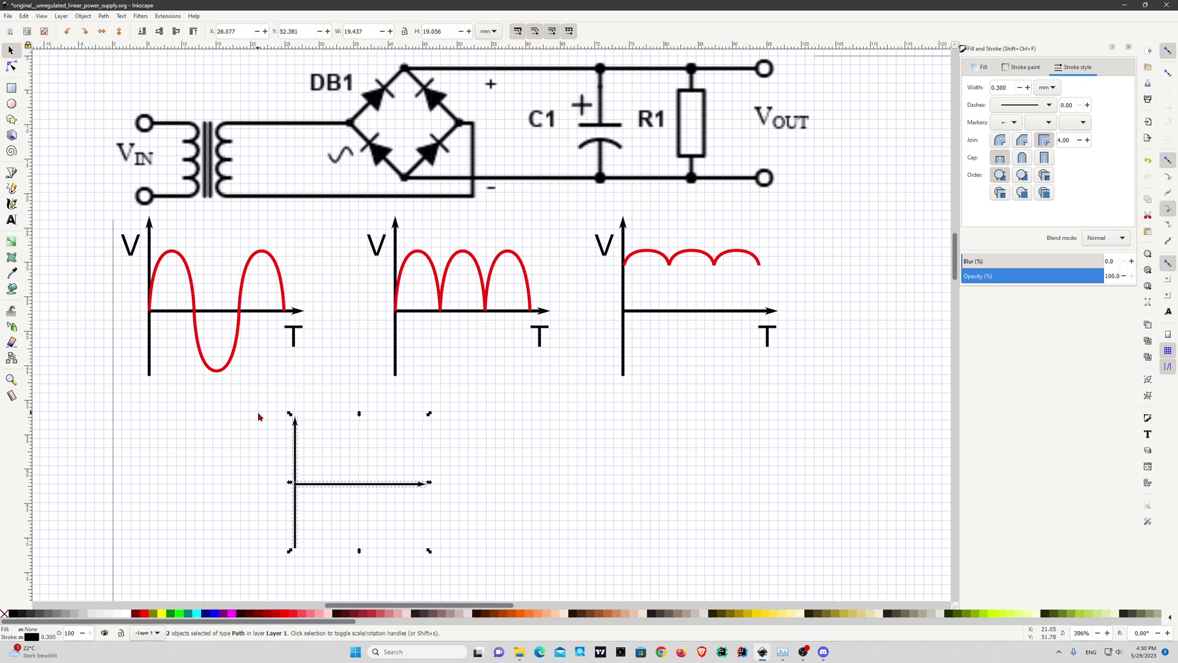
left_click(1150, 382)
mouse_move(316, 491)
left_mouse_down()
mouse_move(262, 482)
mouse_move(281, 484)
left_mouse_up()
- Copy the axes group and place the copy to the right on the grid
key("ctrl+c")
key("ctrl+v")
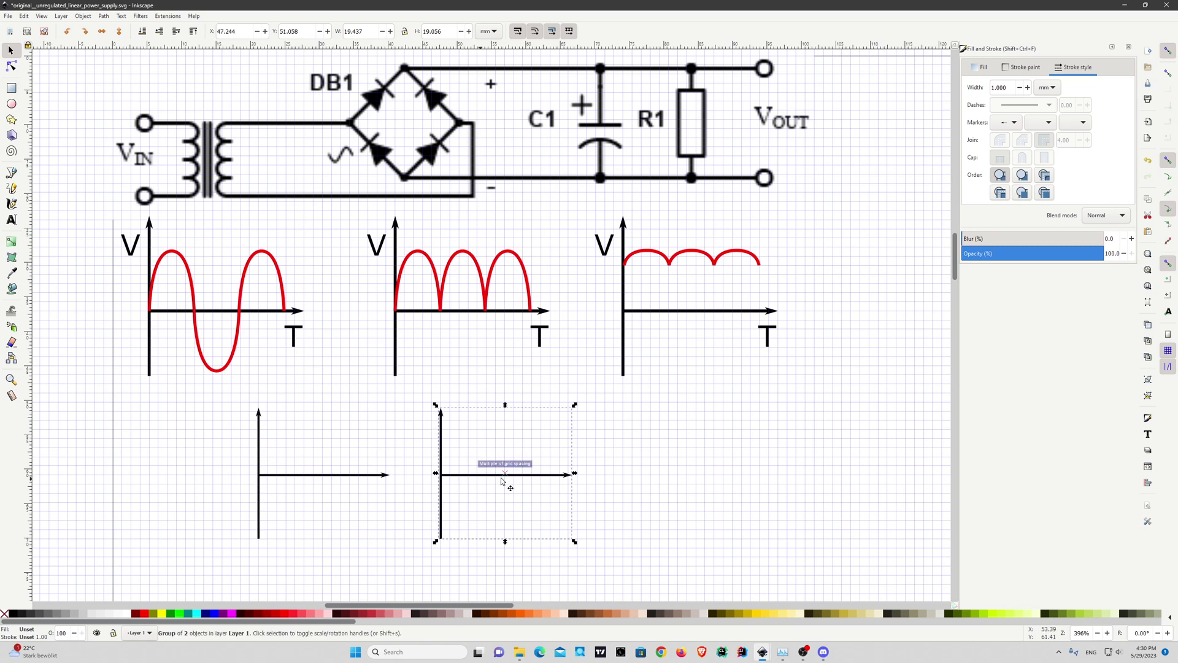
mouse_move(543, 481)
left_mouse_down()
mouse_move(619, 483)
mouse_move(605, 483)
left_mouse_up()
left_click(595, 484)
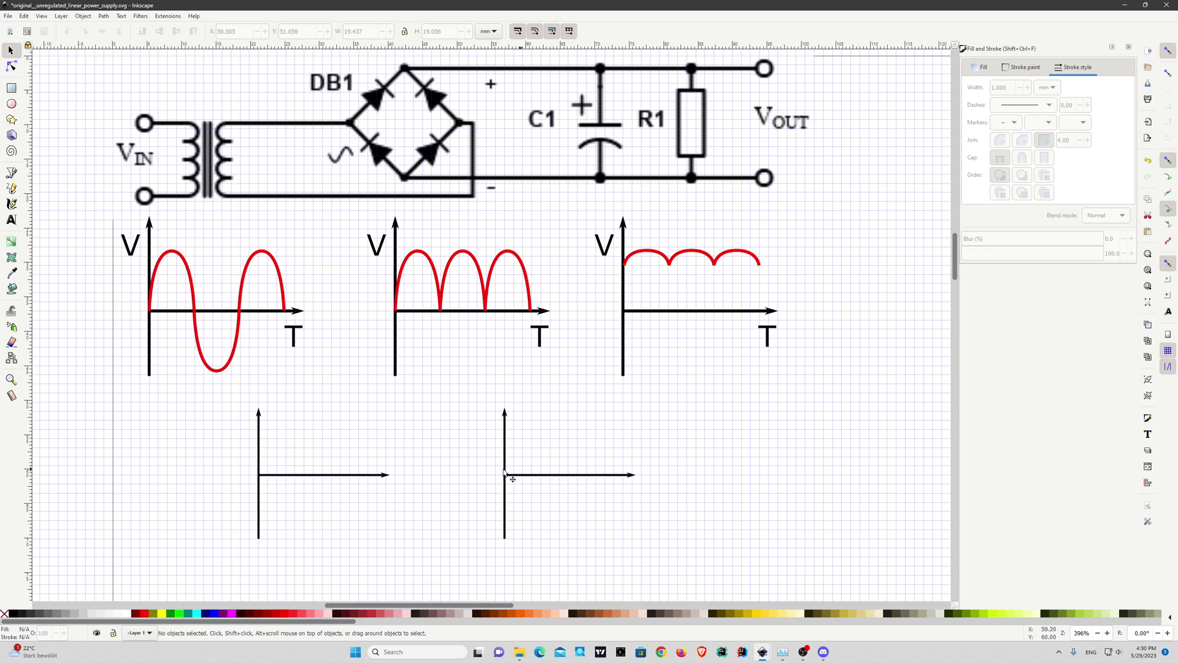
left_click_drag(548, 479, 585, 480)
left_click(416, 547)
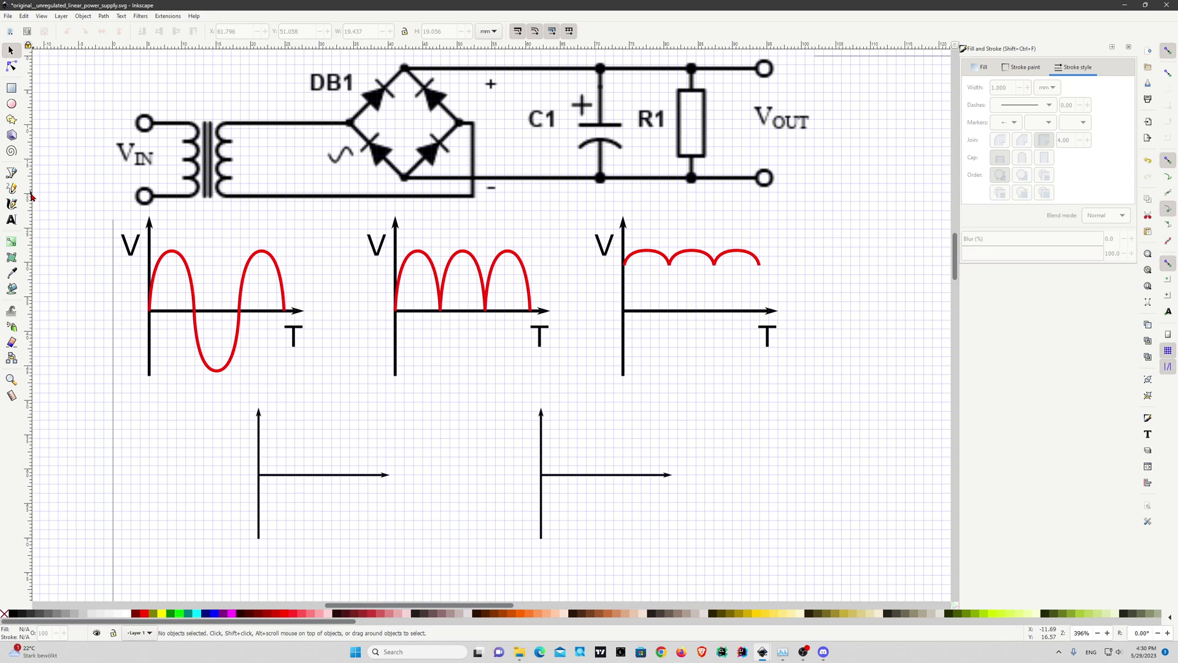
- Draw a straight horizontal line below the left axes
left_click(11, 173)
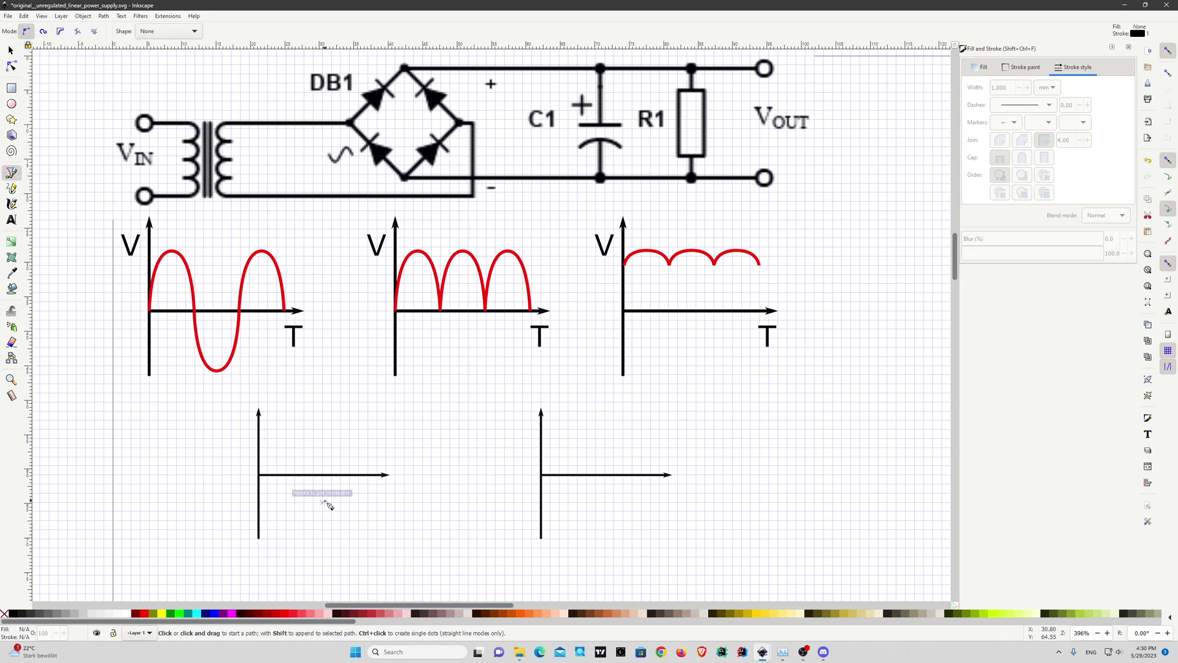
scroll(325, 491, "down", 5)
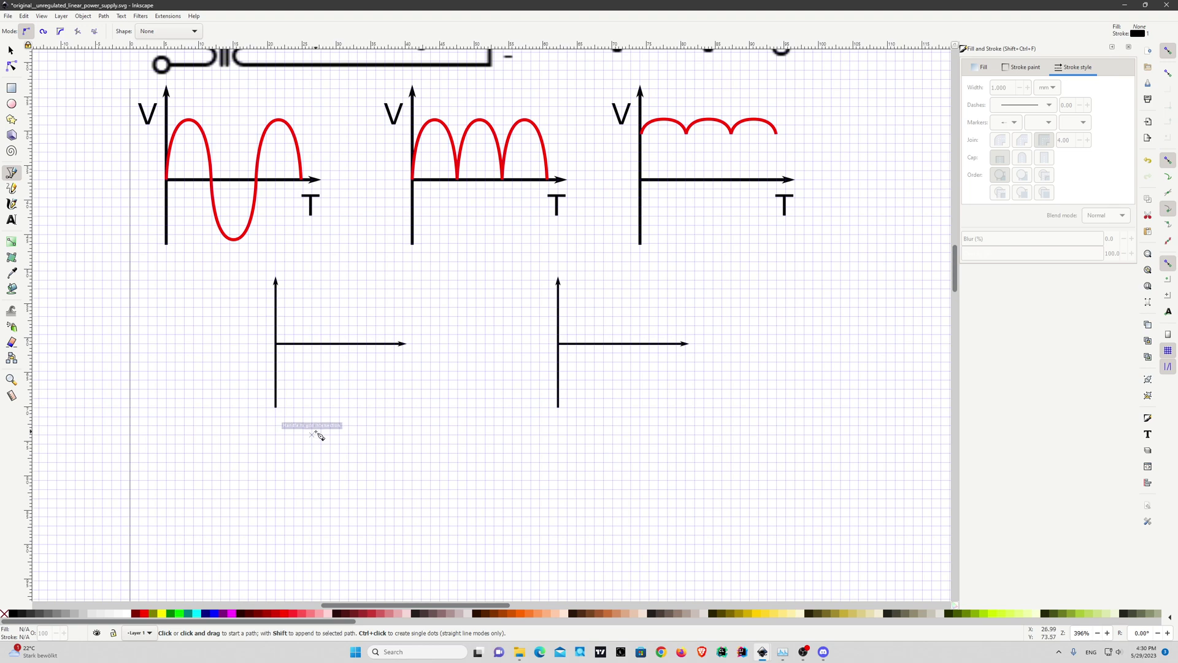
left_click_drag(312, 434, 488, 435)
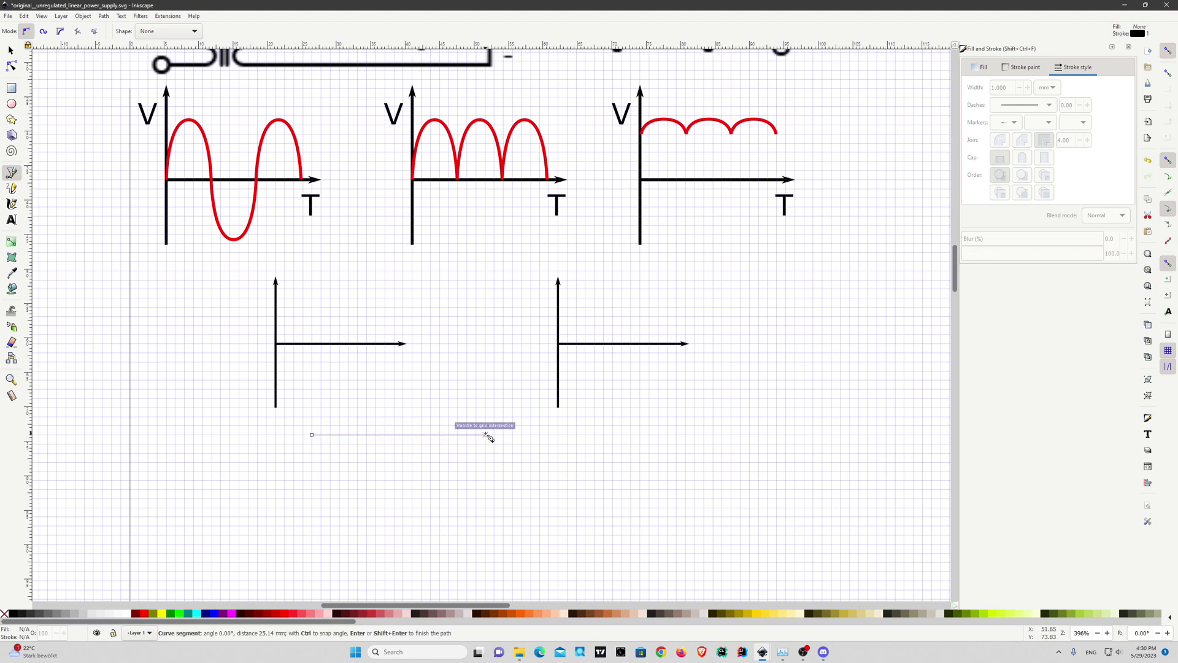
key("Return")
key("s")
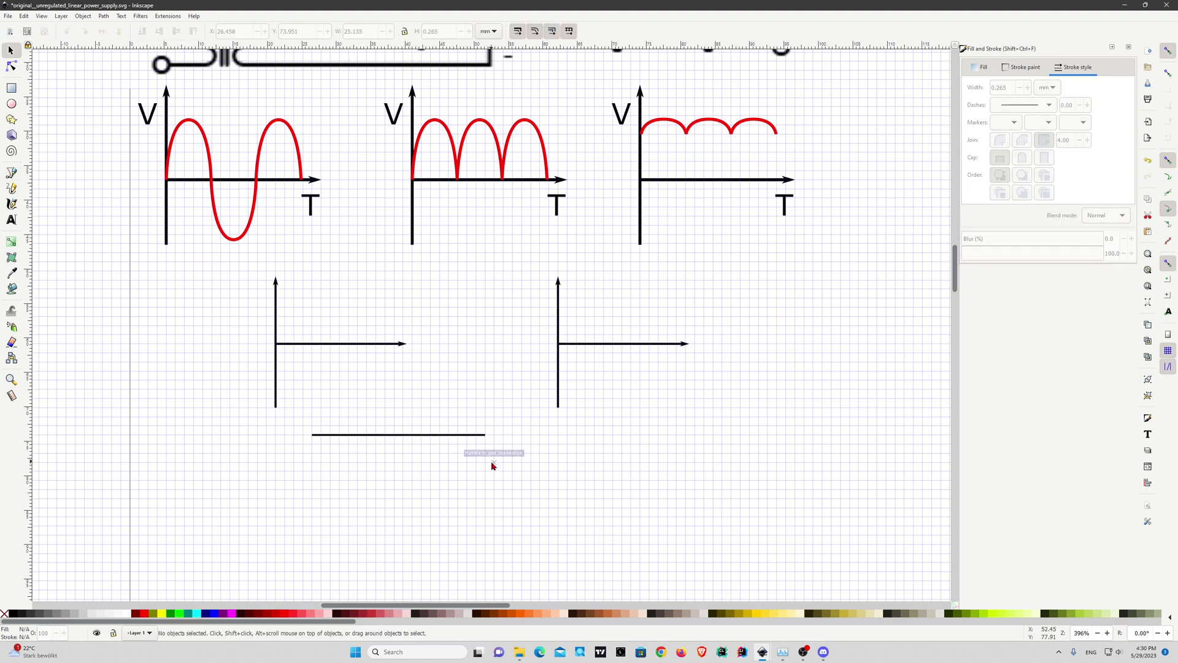
- Insert nodes along the line to give five evenly spaced points
left_click(11, 67)
left_click(412, 435)
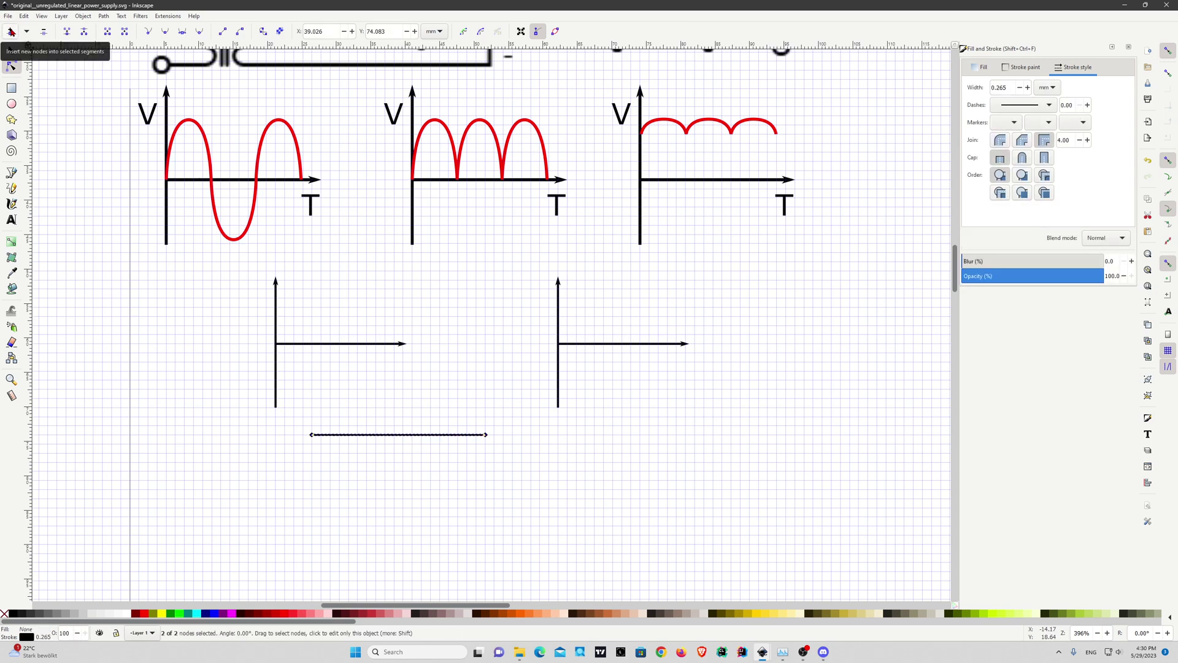
left_click(11, 31)
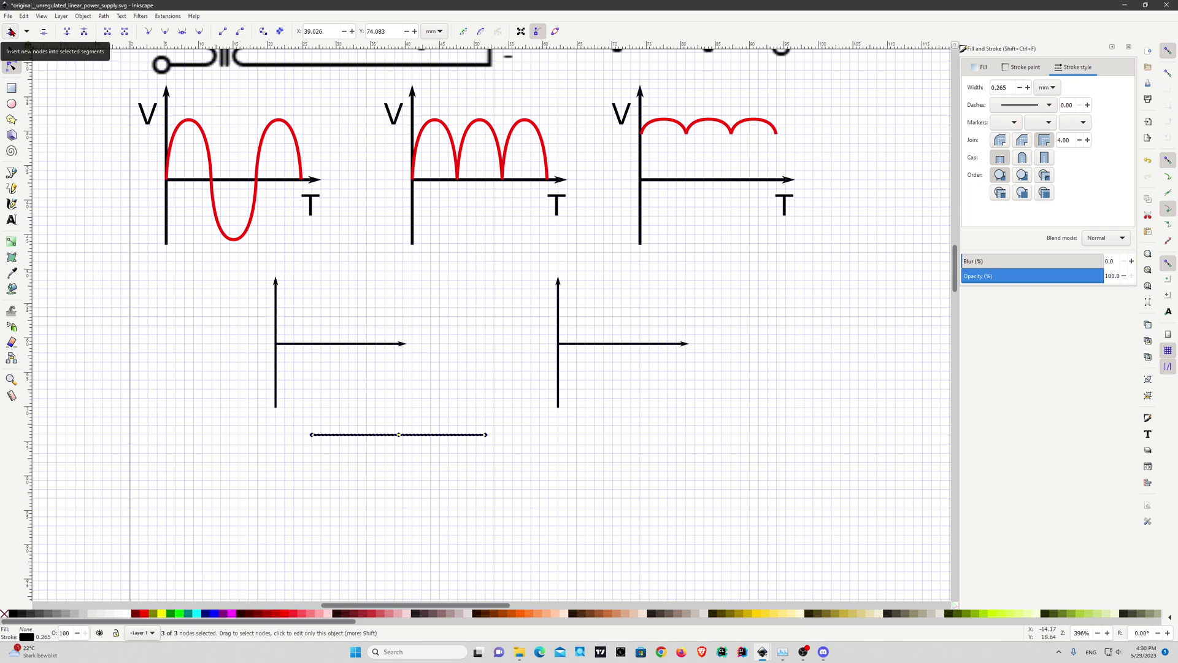
left_click(11, 31)
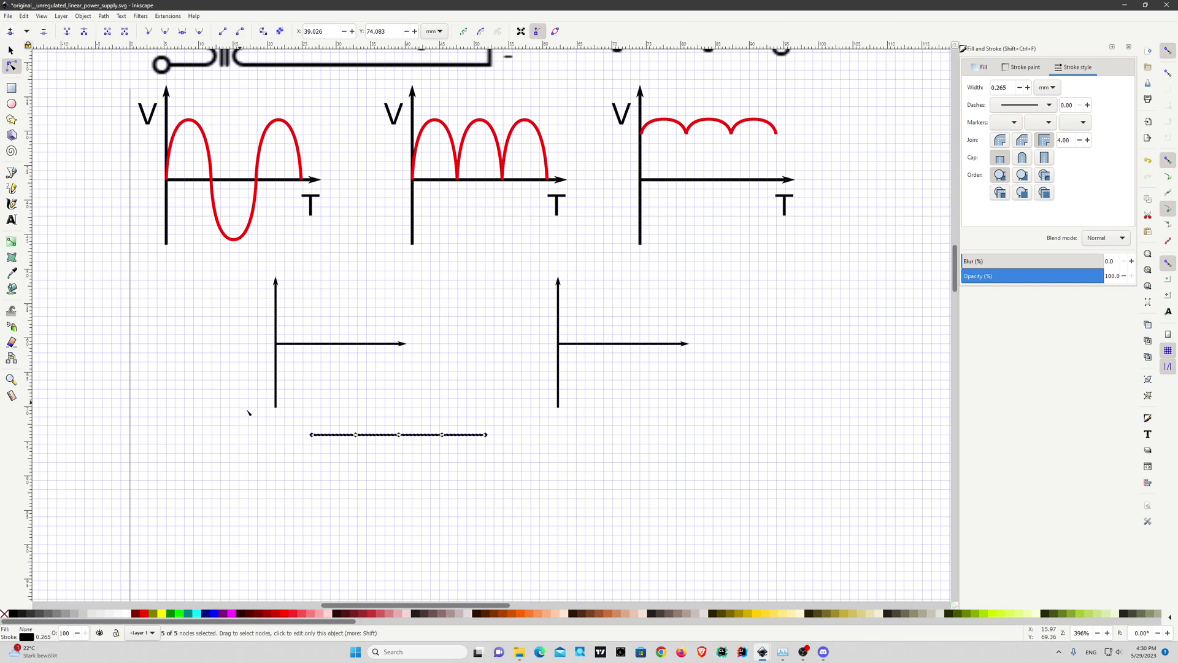
left_click(360, 460)
scroll(411, 460, "up", 2)
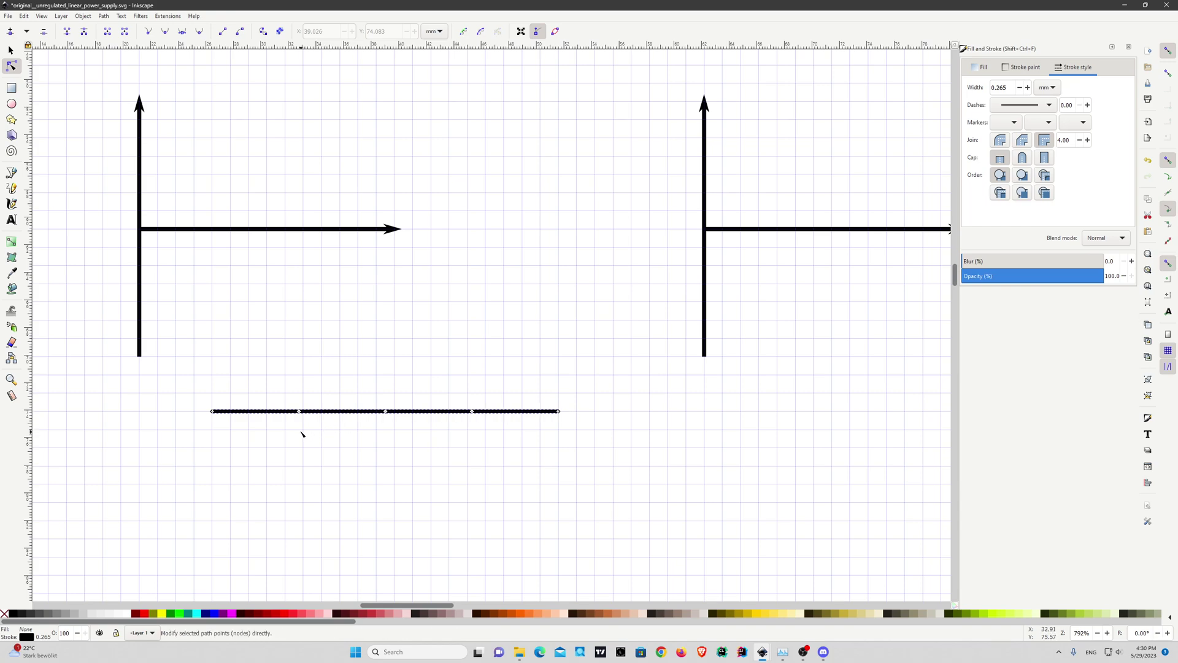
- Make the divided line's stroke red
scroll(311, 429, "up", 2)
scroll(337, 410, "down", 1)
left_click(337, 406)
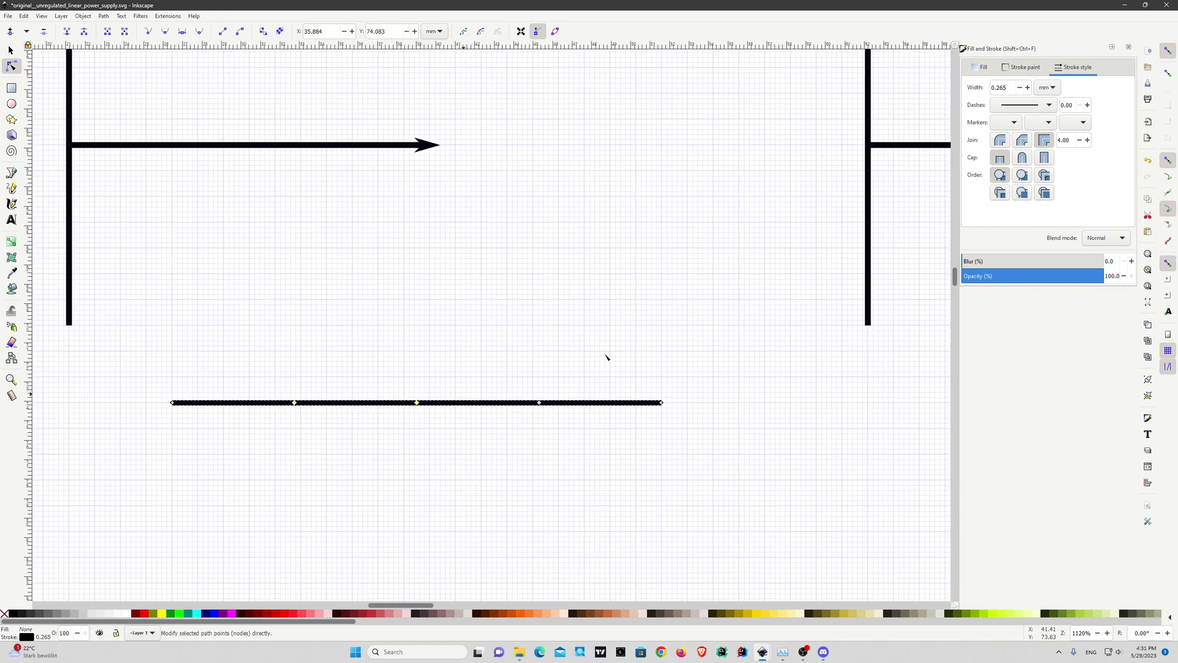
left_click(1022, 67)
left_click(1090, 133)
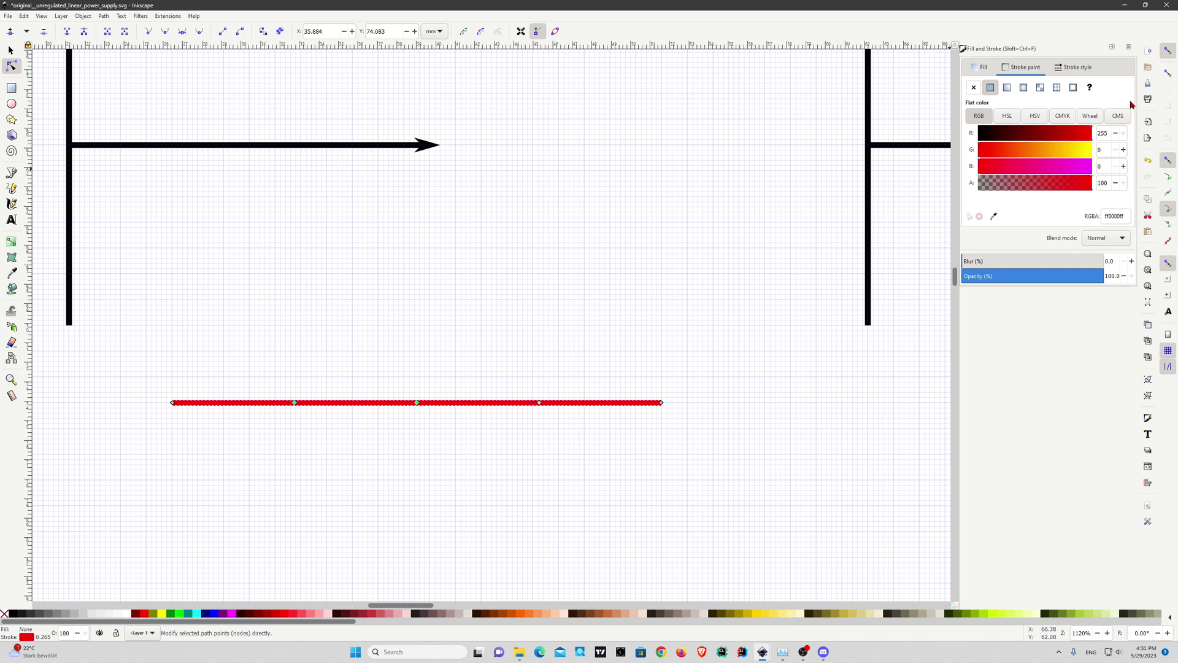
left_click(471, 366)
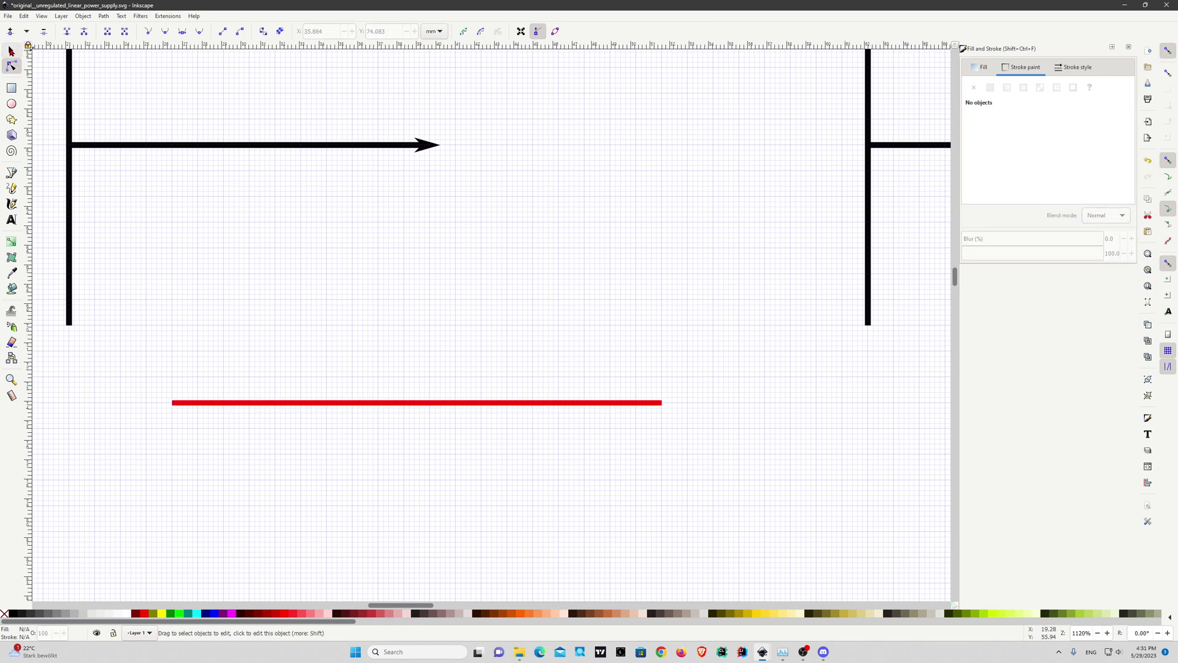
- Lift the red line's second node upward to form a peak
left_click(11, 50)
left_click(11, 67)
left_click(276, 403)
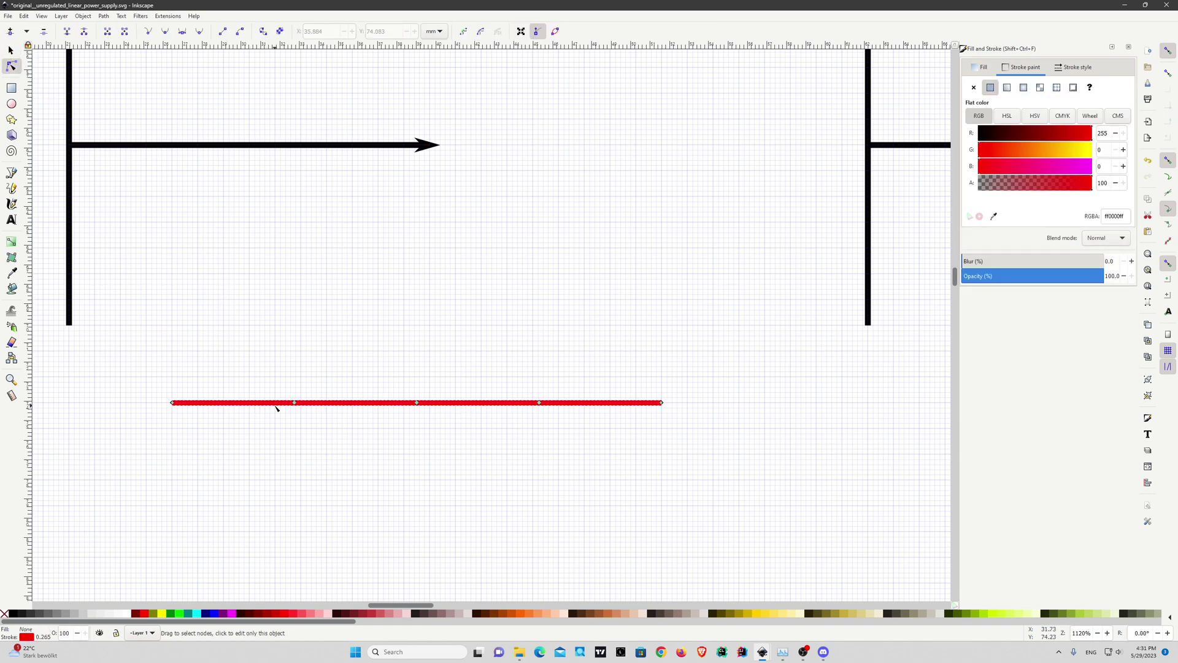
left_click(295, 404)
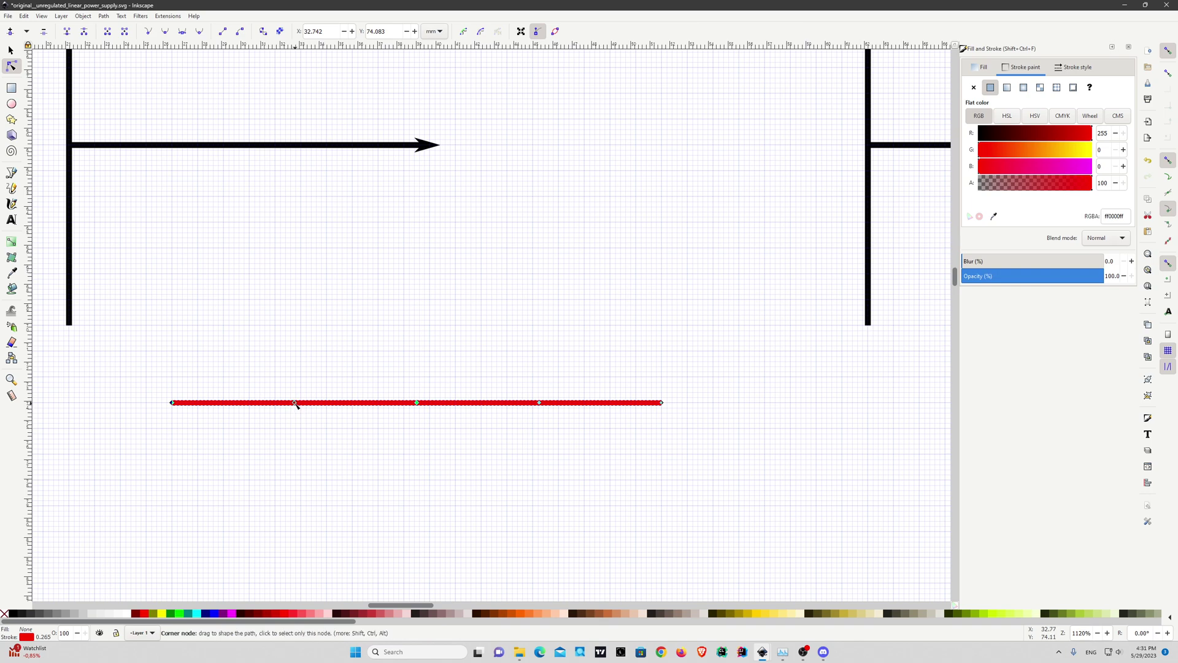
mouse_move(296, 404)
left_mouse_down()
mouse_move(296, 394)
mouse_move(295, 404)
left_mouse_up()
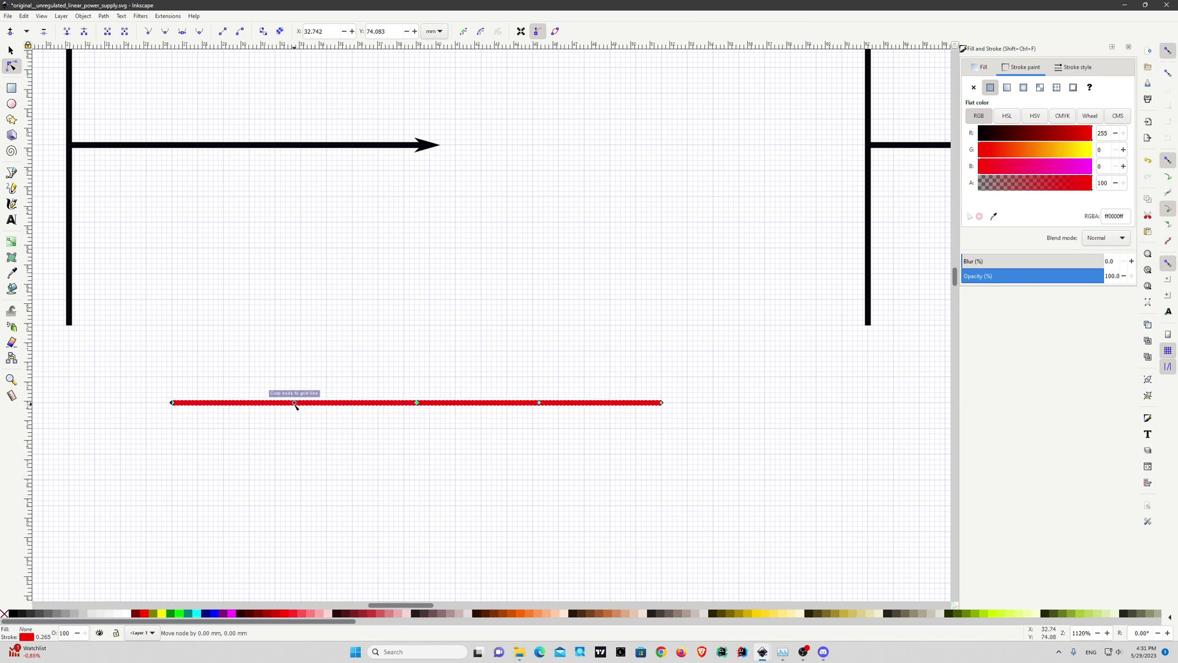
left_click(299, 430)
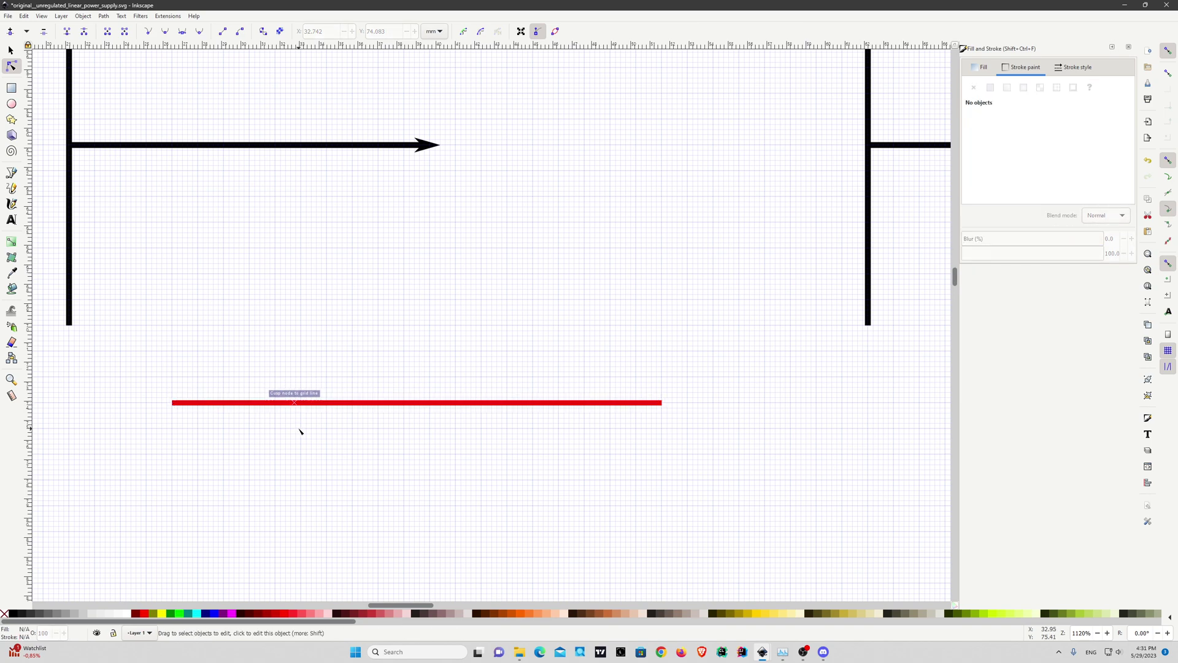
left_click(319, 403)
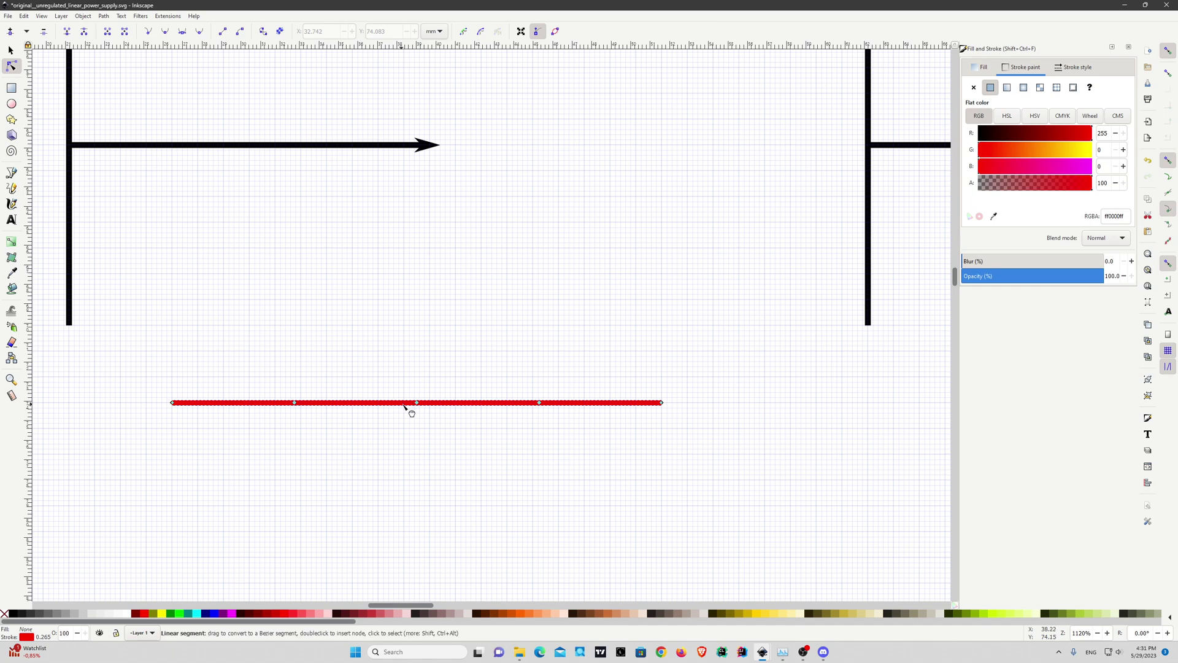
left_click_drag(684, 456, 151, 346)
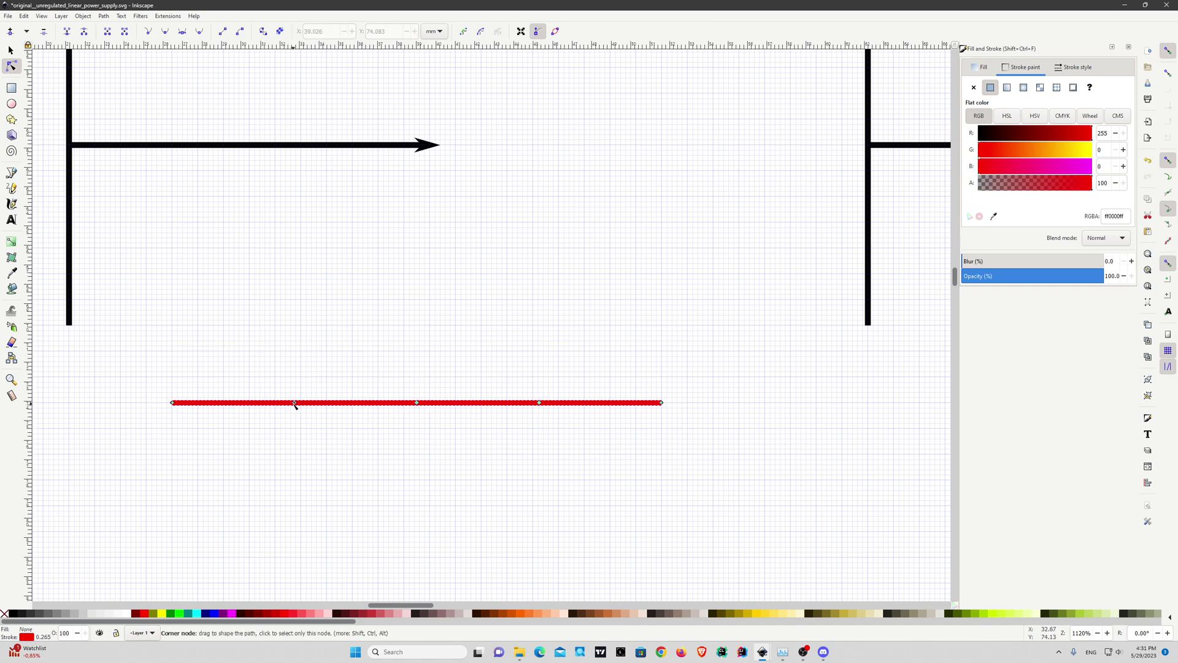
left_click(294, 403)
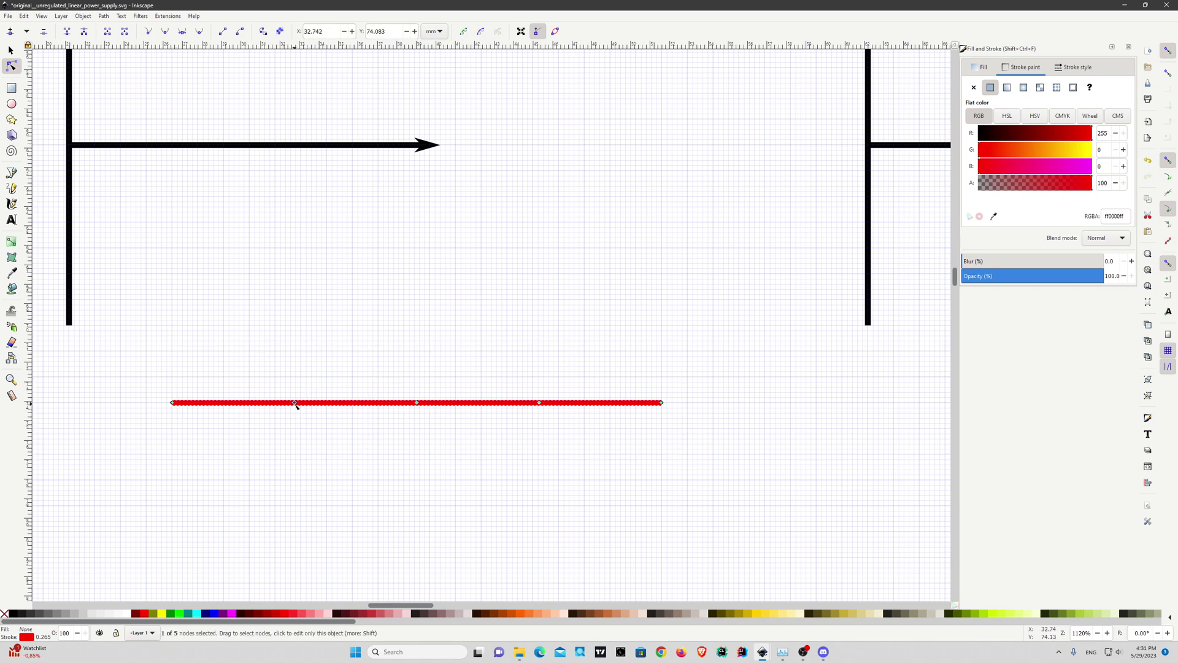
left_click_drag(295, 404, 294, 276)
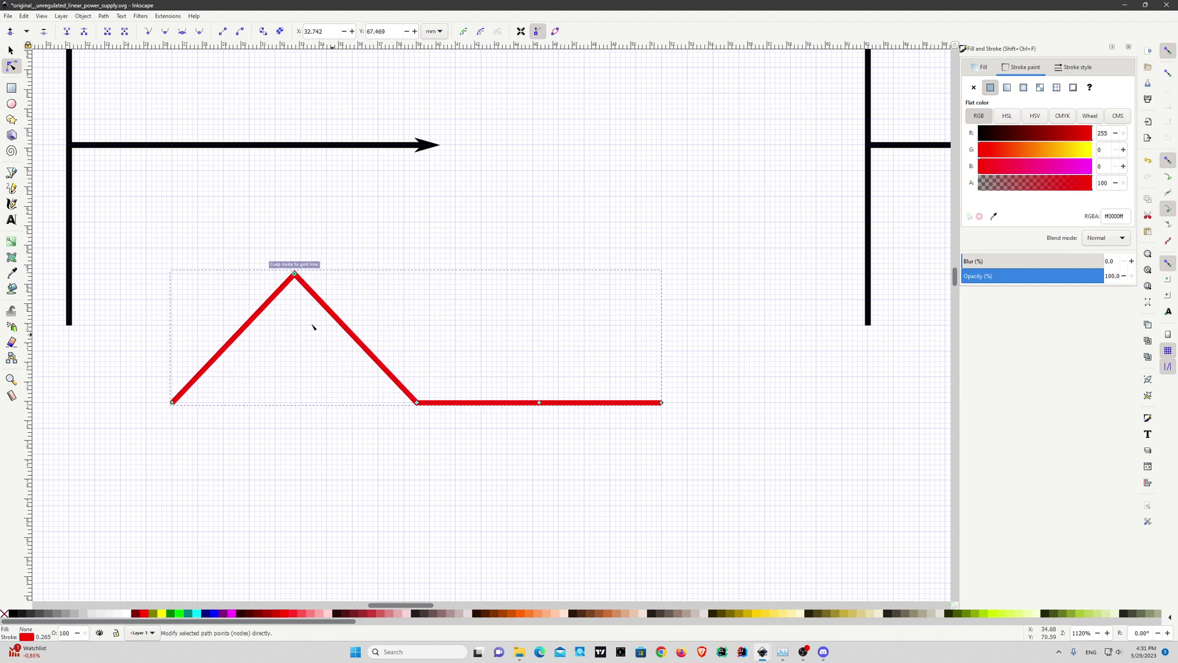
- Pull the fourth node down into a trough and nudge the zigzag up slightly
left_click(540, 403)
left_click_drag(540, 405, 534, 534)
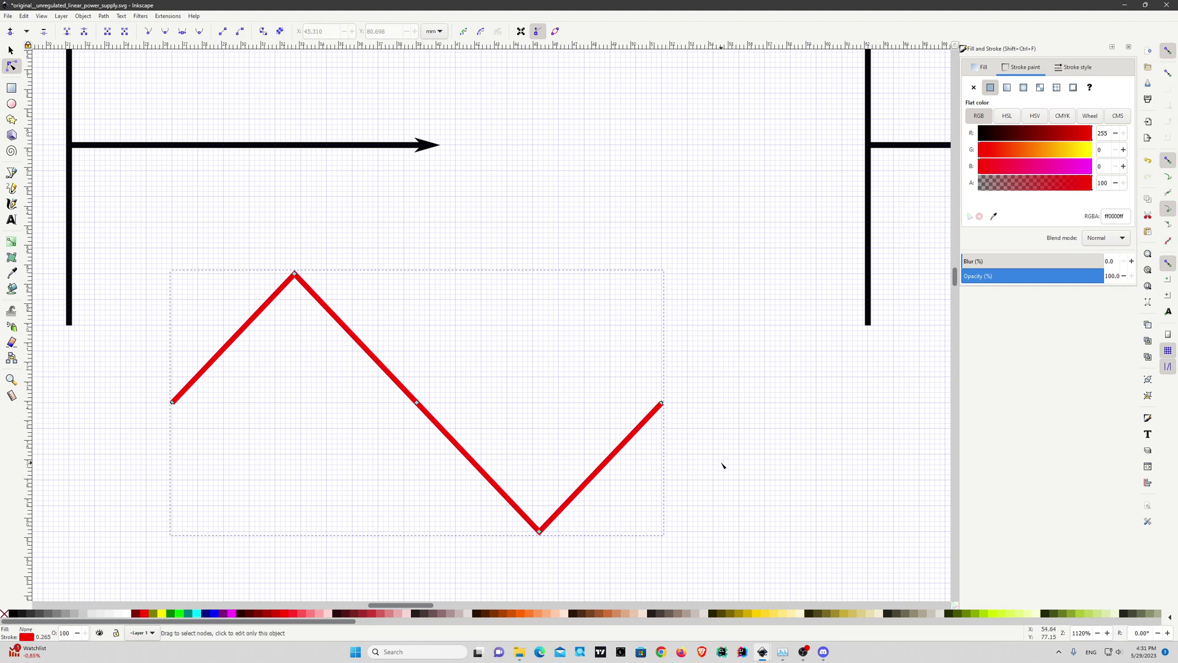
left_click(712, 448)
left_click(11, 51)
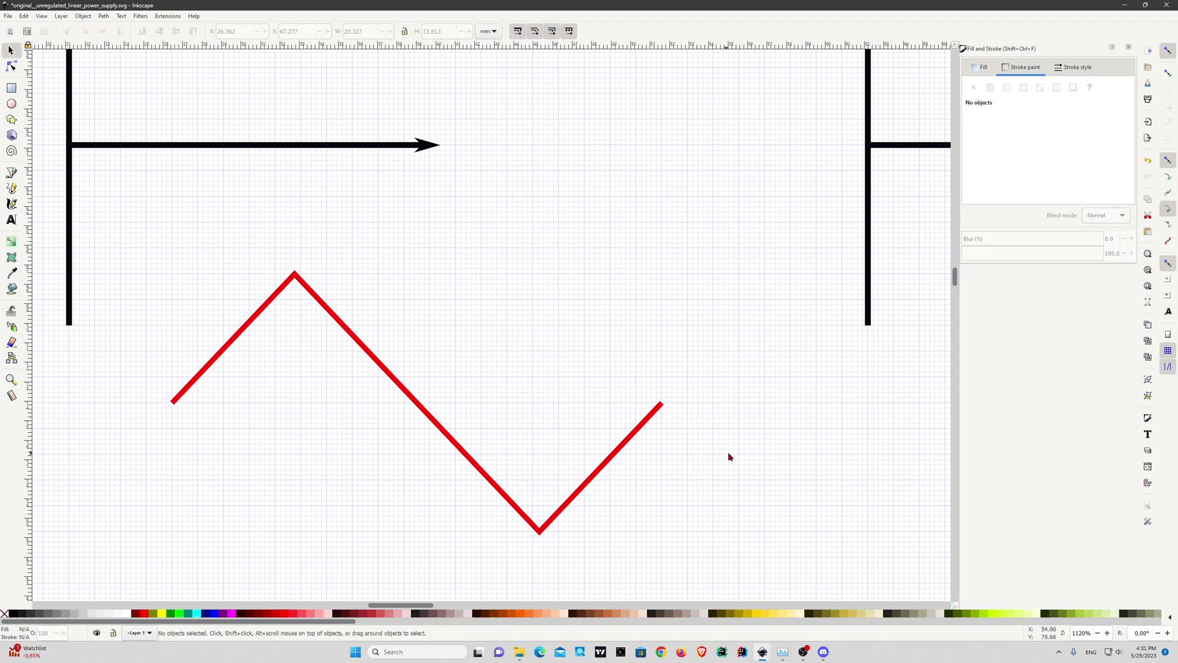
left_click(642, 431)
mouse_move(641, 431)
left_mouse_down()
mouse_move(632, 422)
mouse_move(651, 412)
left_mouse_up()
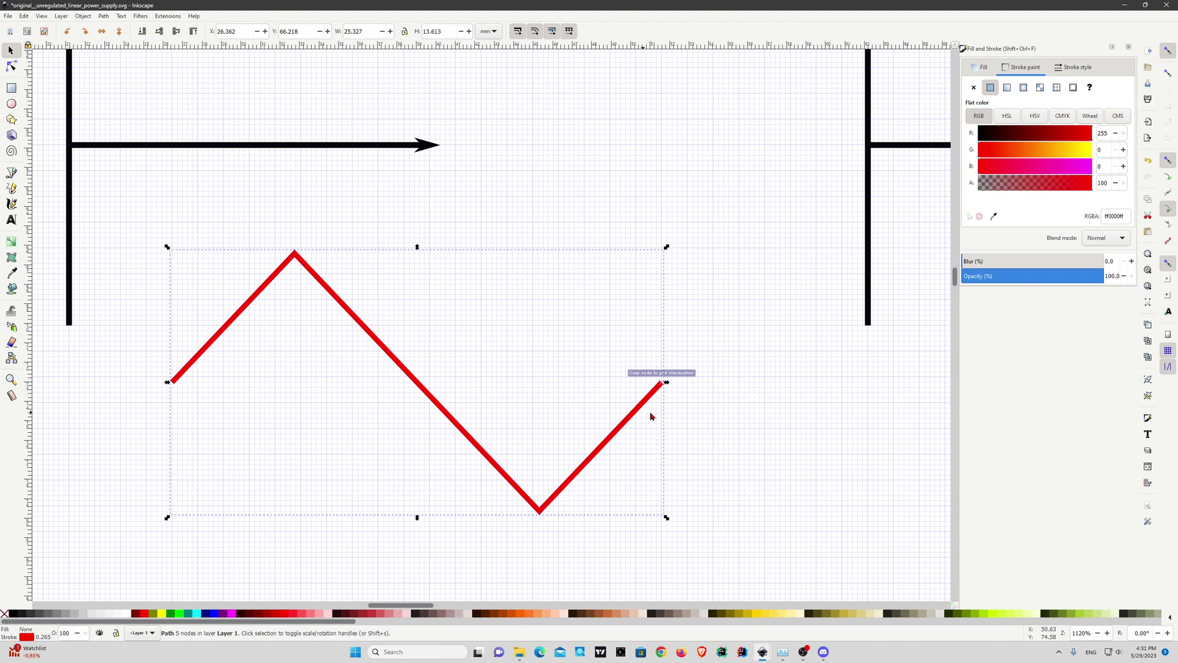
left_click(733, 402)
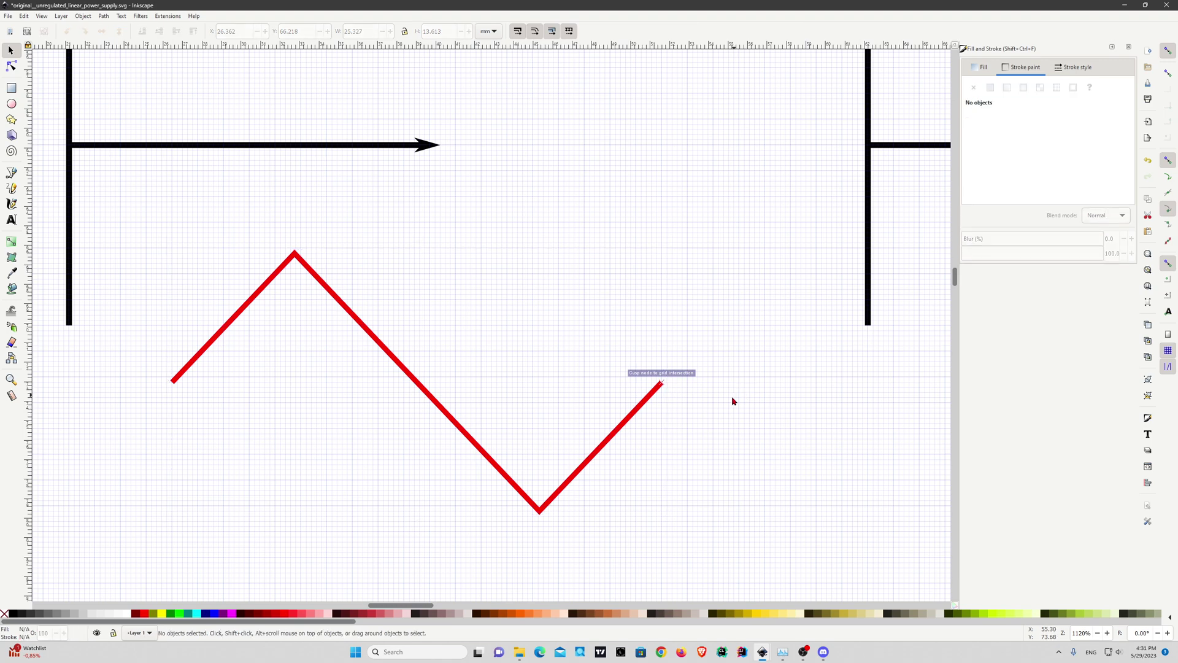
left_click(11, 66)
left_click(297, 260)
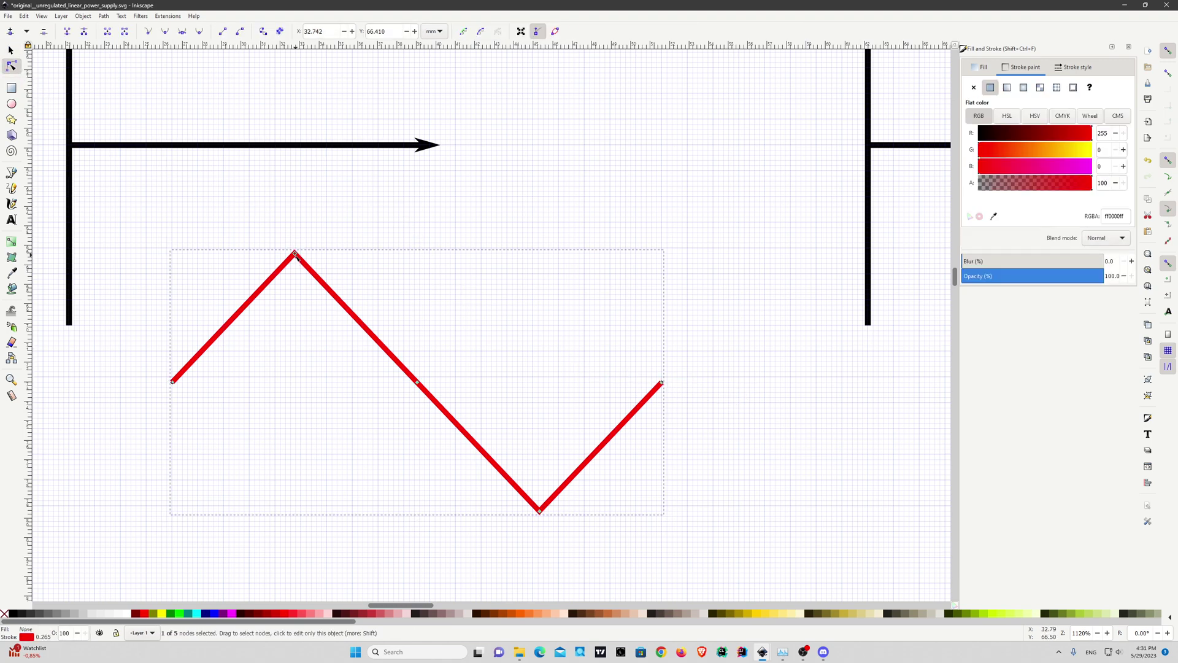
- Make the zigzag's peak and trough nodes symmetric to round it into a sine wave
left_click(540, 511, "shift")
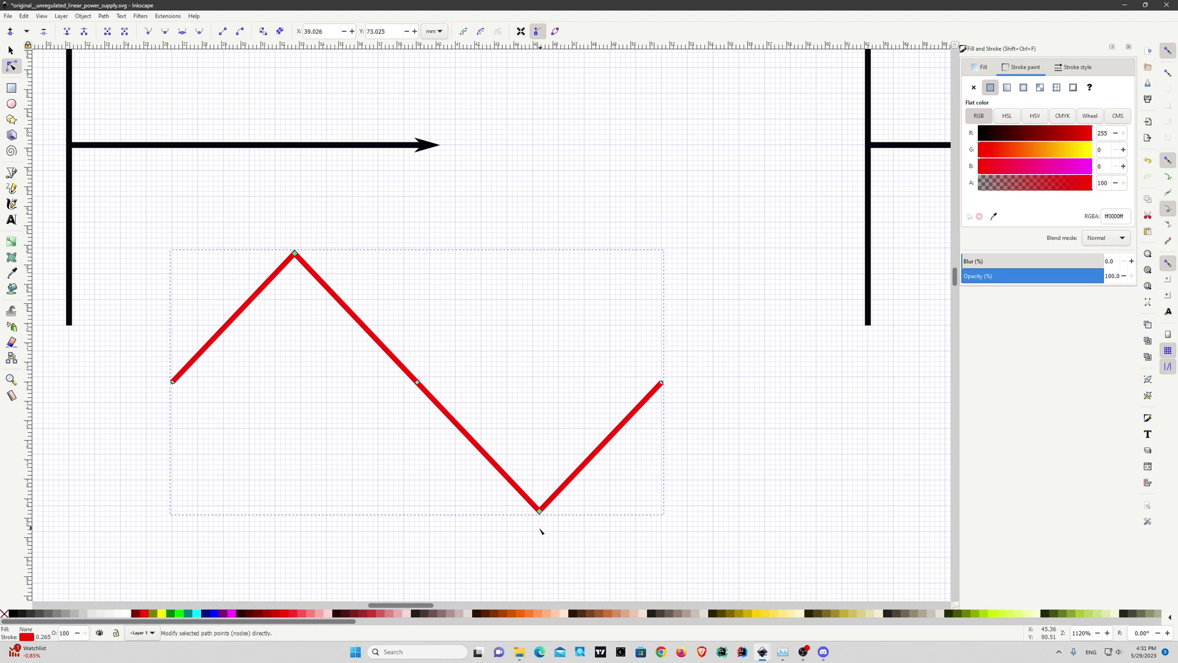
left_click(181, 32)
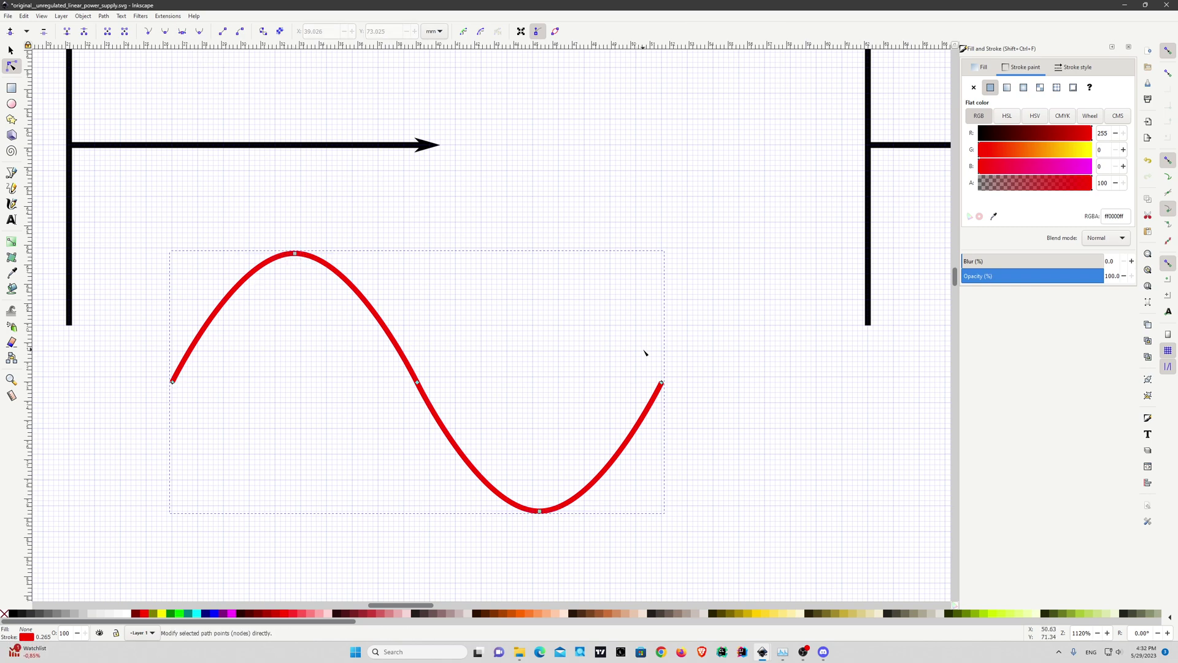
- Squeeze the sine curve to about half its width and move it onto the empty axes' origin
scroll(453, 338, "down", 2)
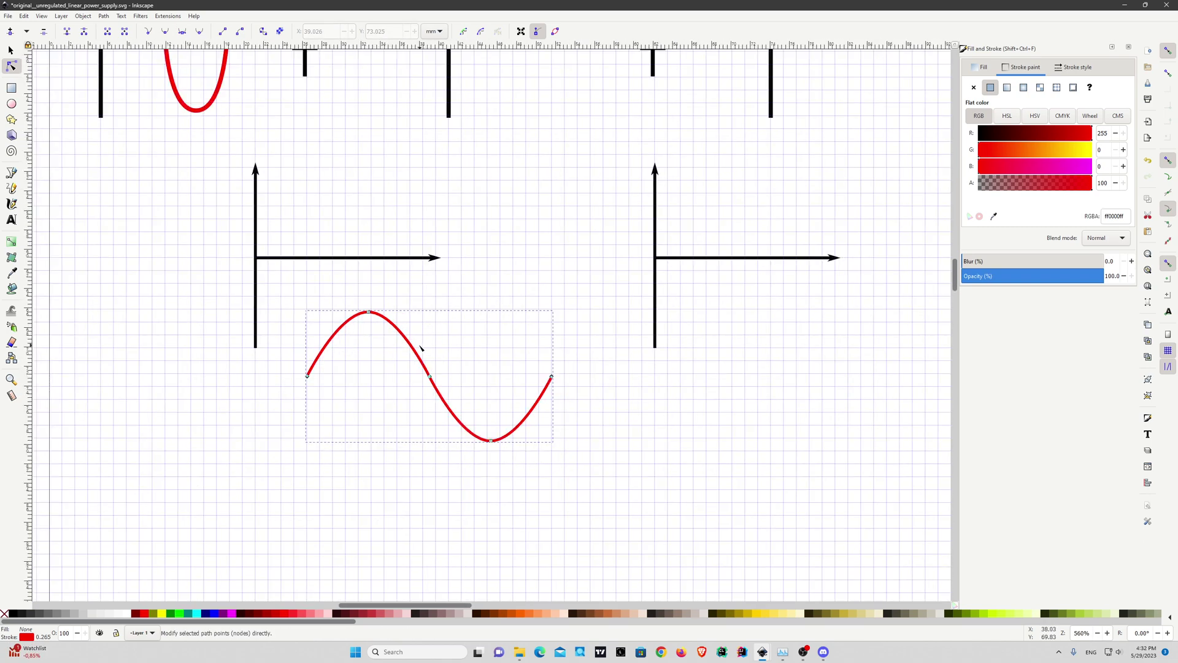
left_click(10, 50)
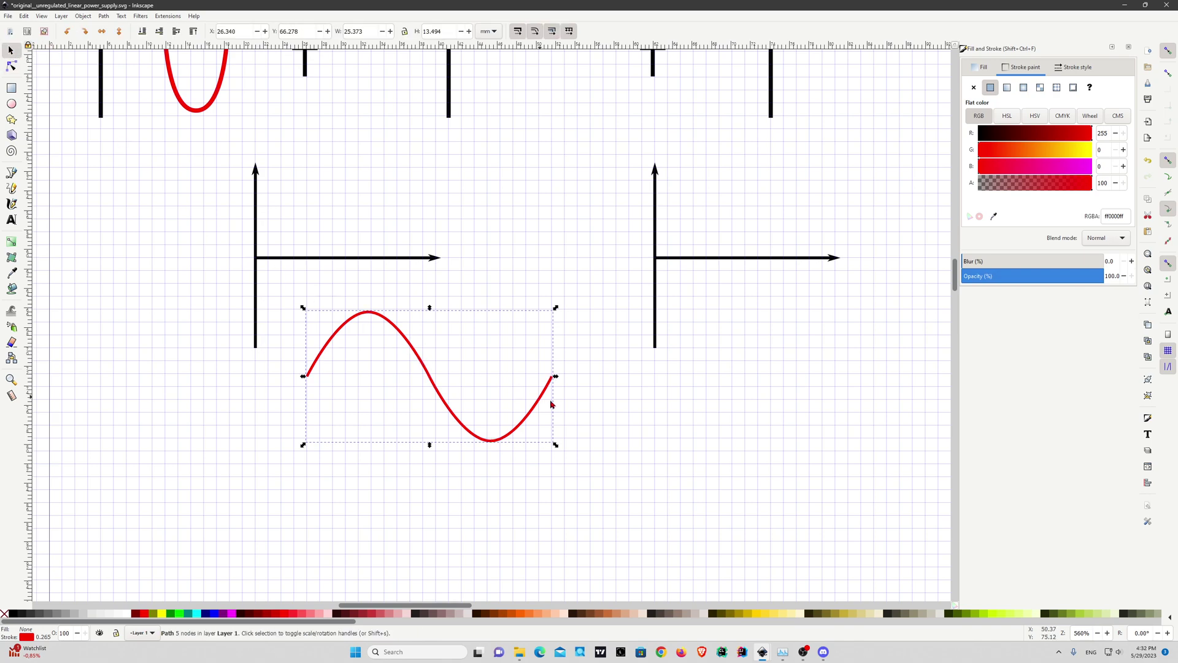
left_click_drag(555, 379, 437, 377)
left_click_drag(368, 354, 317, 236)
key("Escape")
- Lower the sine curve to the bottom so it sits behind the axis lines
scroll(168, 221, "up", 2)
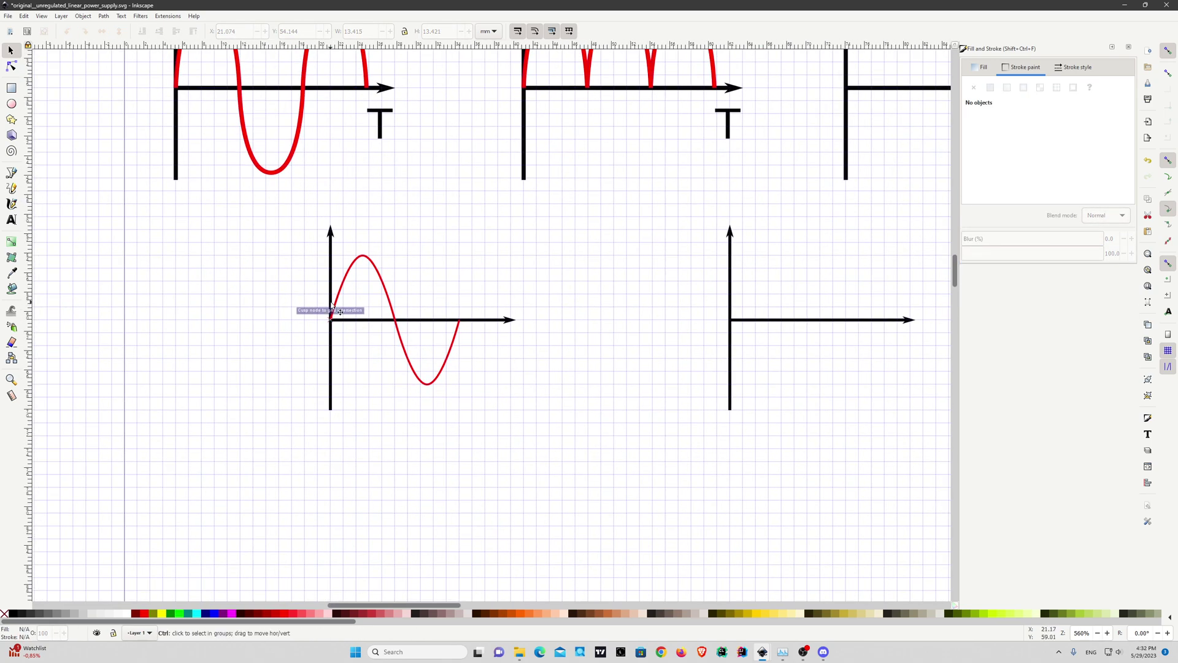
scroll(359, 310, "up", 1)
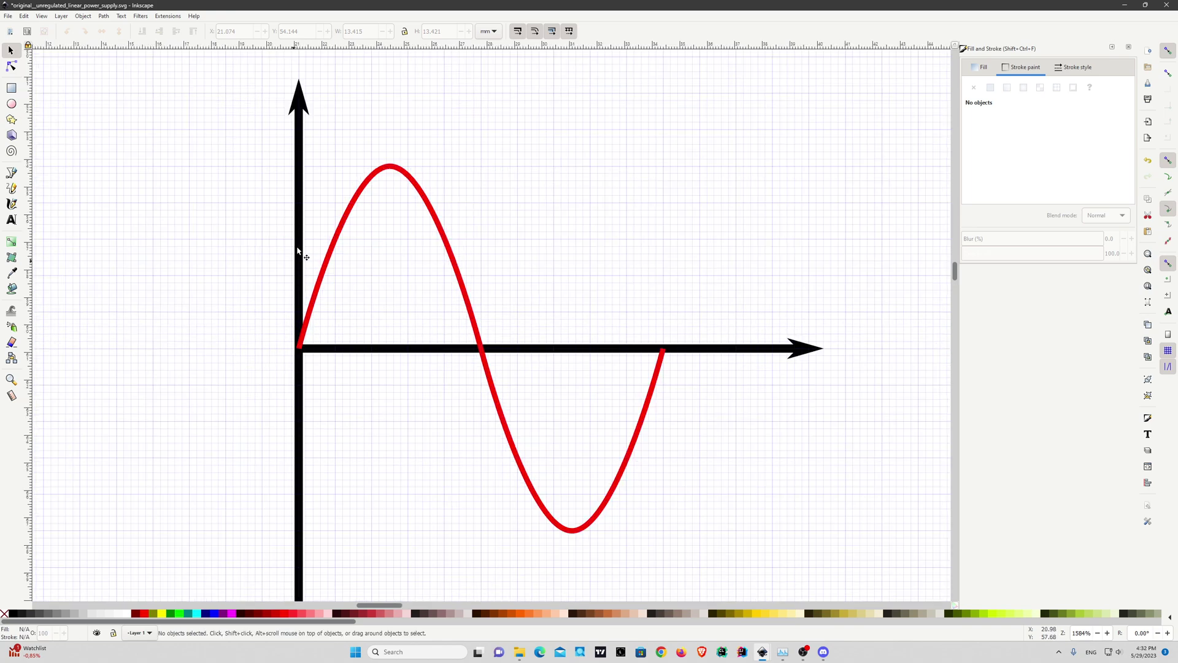
left_click(327, 263)
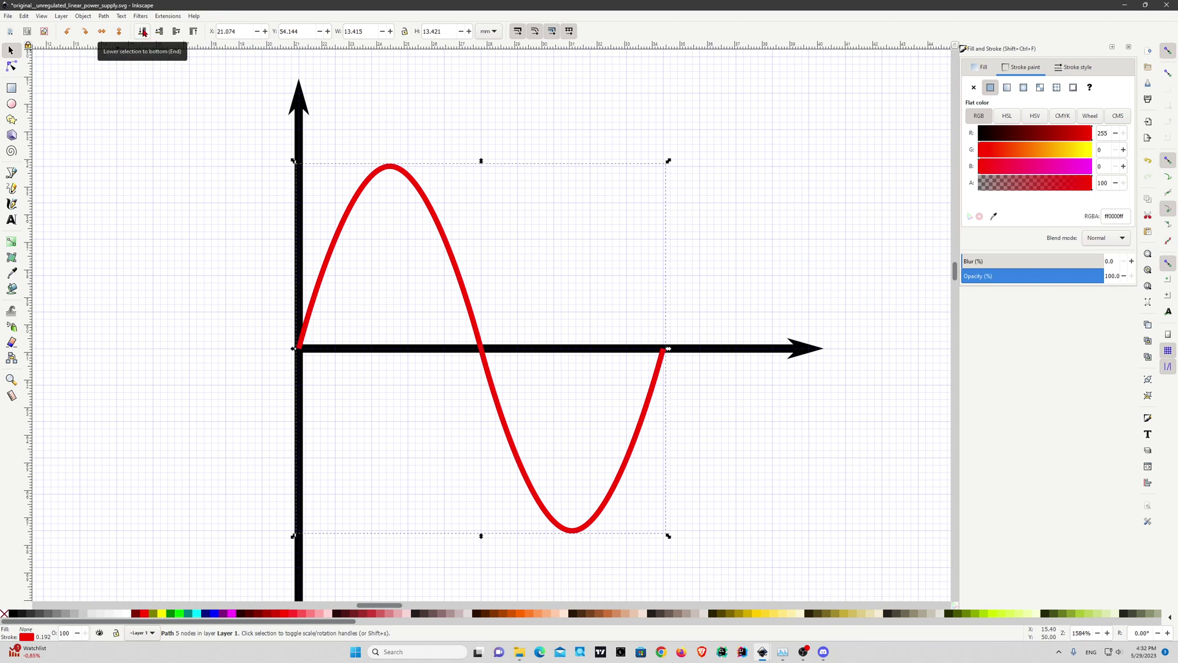
left_click(143, 31)
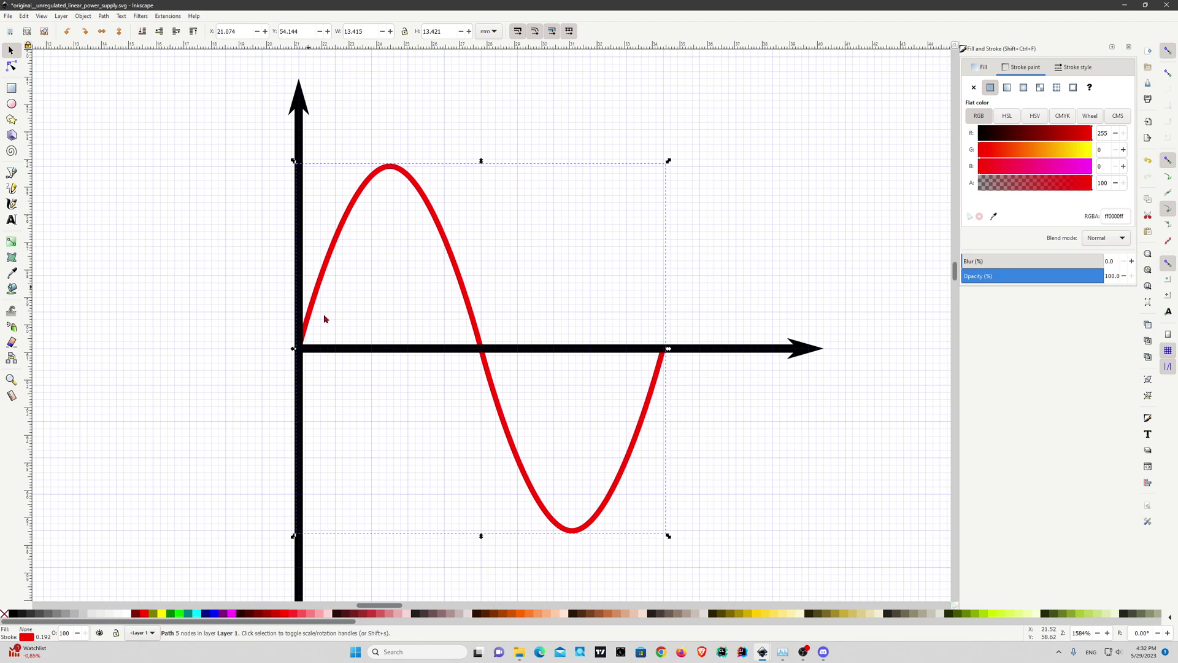
key("Escape")
- Drag the sine's trough node above the time axis so it matches the first peak
scroll(587, 353, "down", 3)
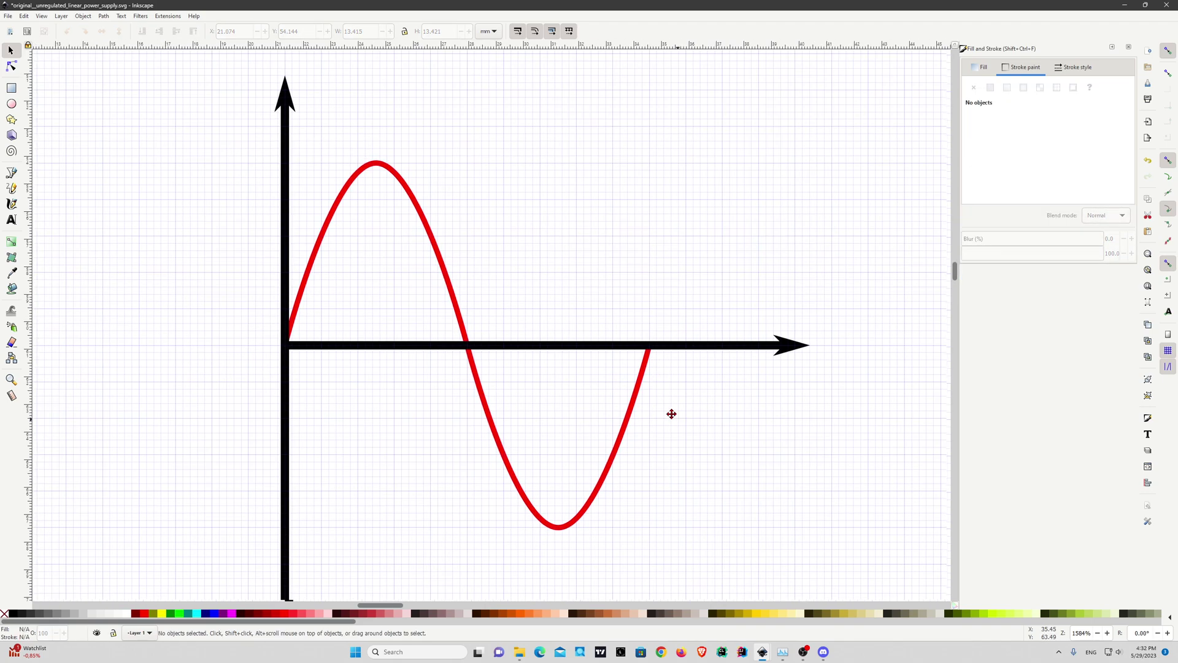
scroll(586, 356, "up", 4)
scroll(586, 356, "right", 6)
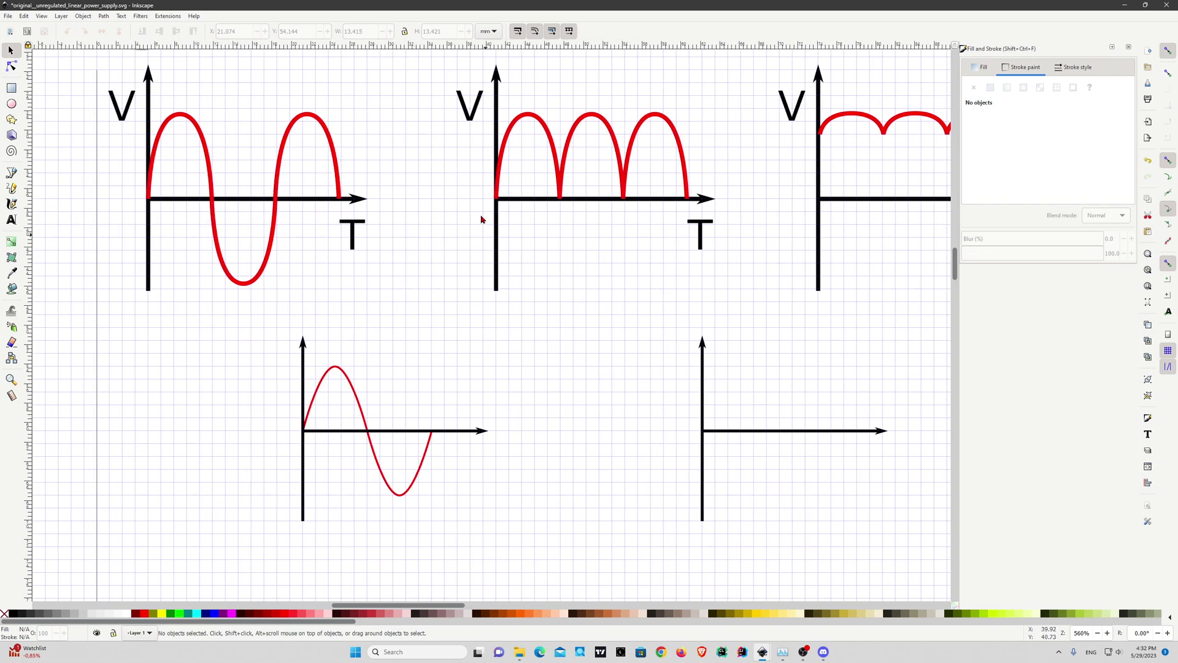
scroll(464, 319, "down", 3)
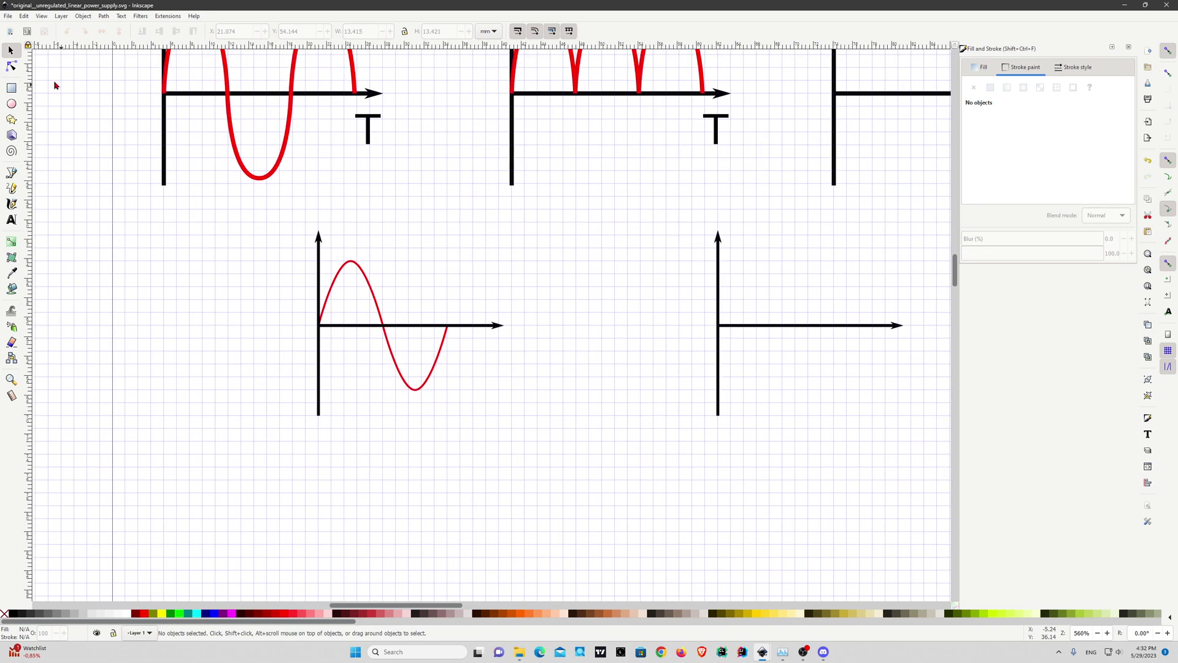
left_click(13, 68)
scroll(411, 376, "up", 3)
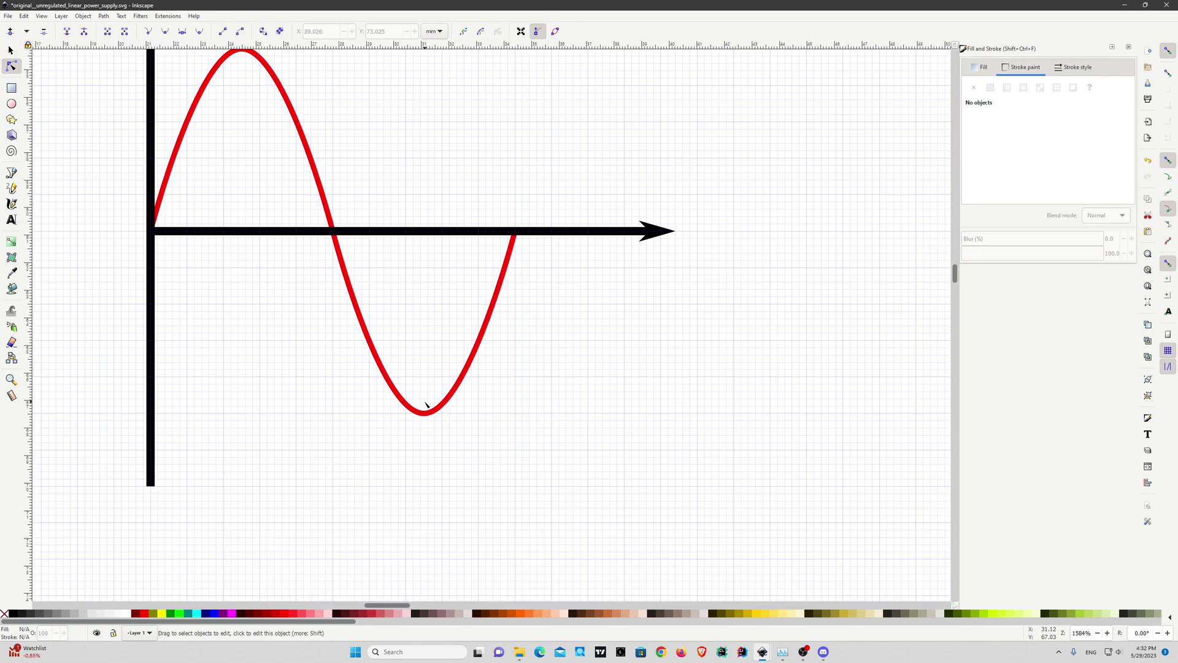
left_click(428, 415)
left_click(428, 414)
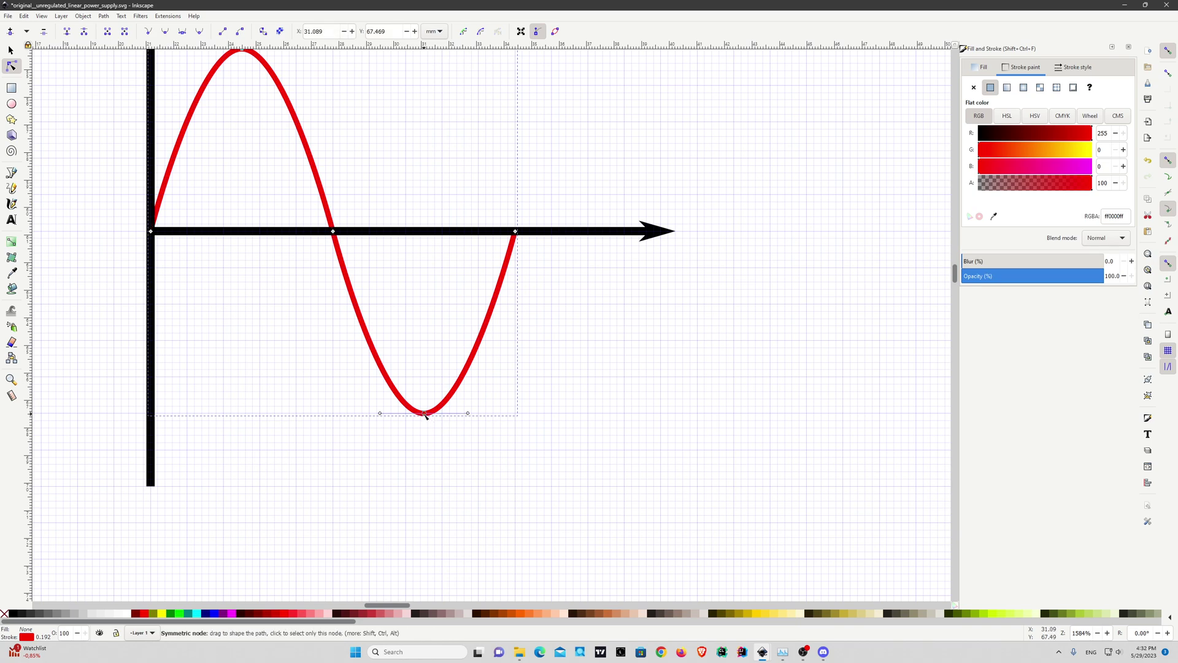
left_click_drag(428, 414, 424, 57)
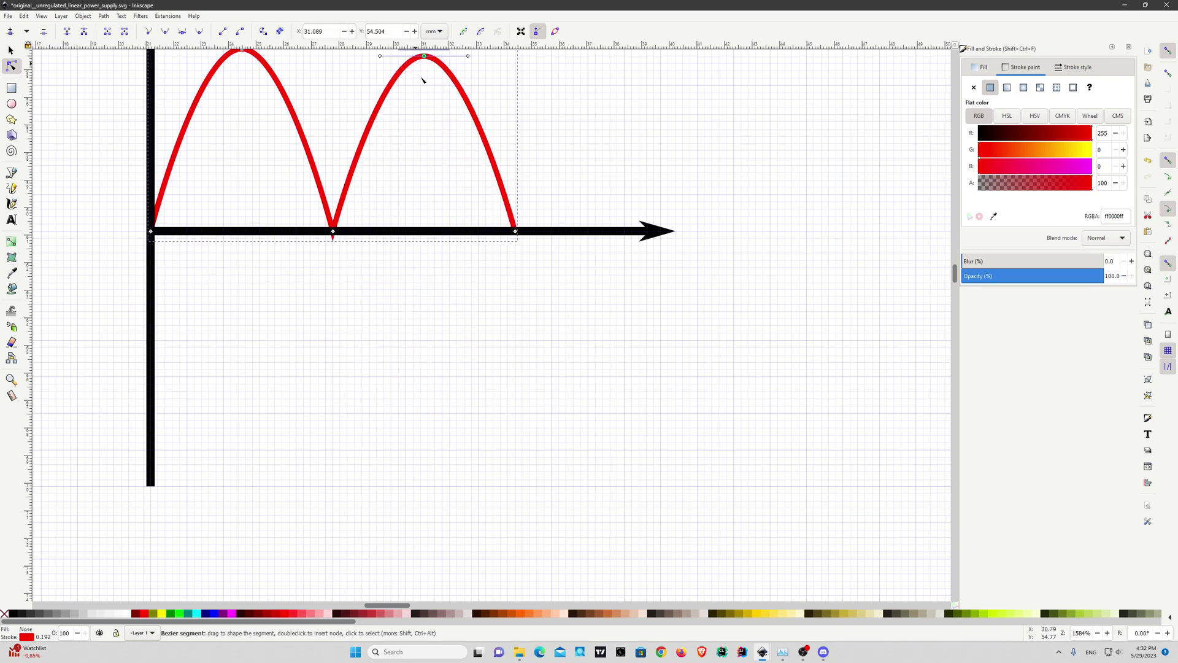
scroll(423, 246, "up", 3)
scroll(424, 246, "up", 1)
left_click_drag(411, 192, 411, 185)
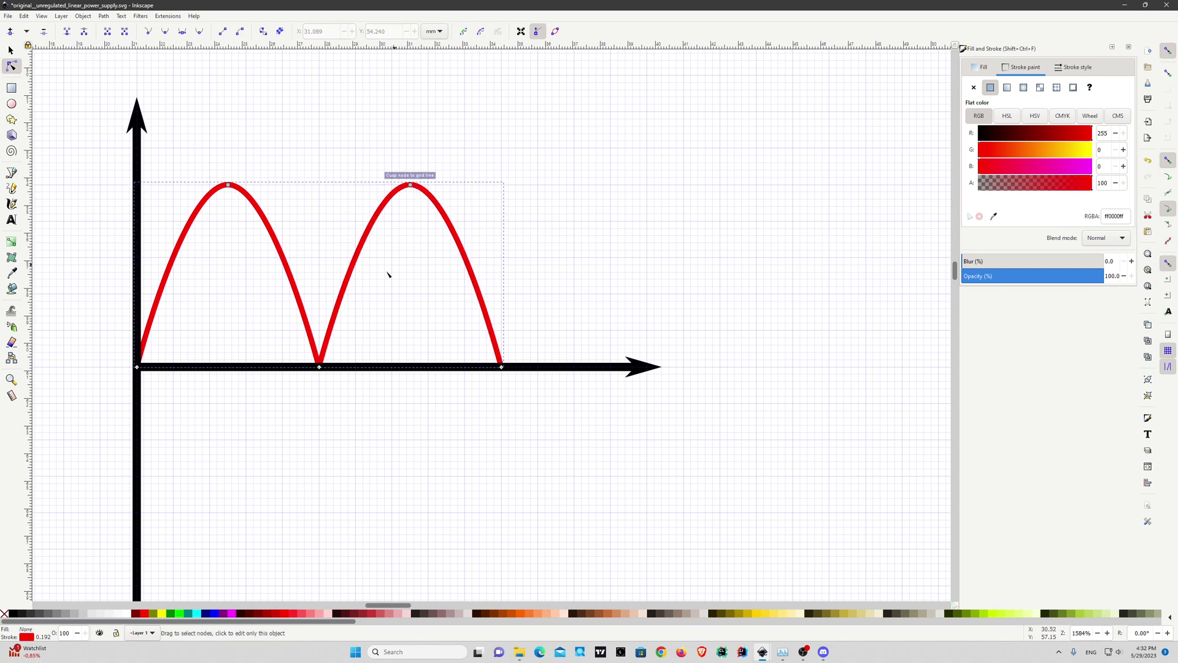
- Raise the double arch's middle and right baseline nodes to form a shallow ripple
left_click(565, 282)
scroll(563, 285, "down", 2)
scroll(540, 319, "up", 4)
scroll(540, 319, "right", 2)
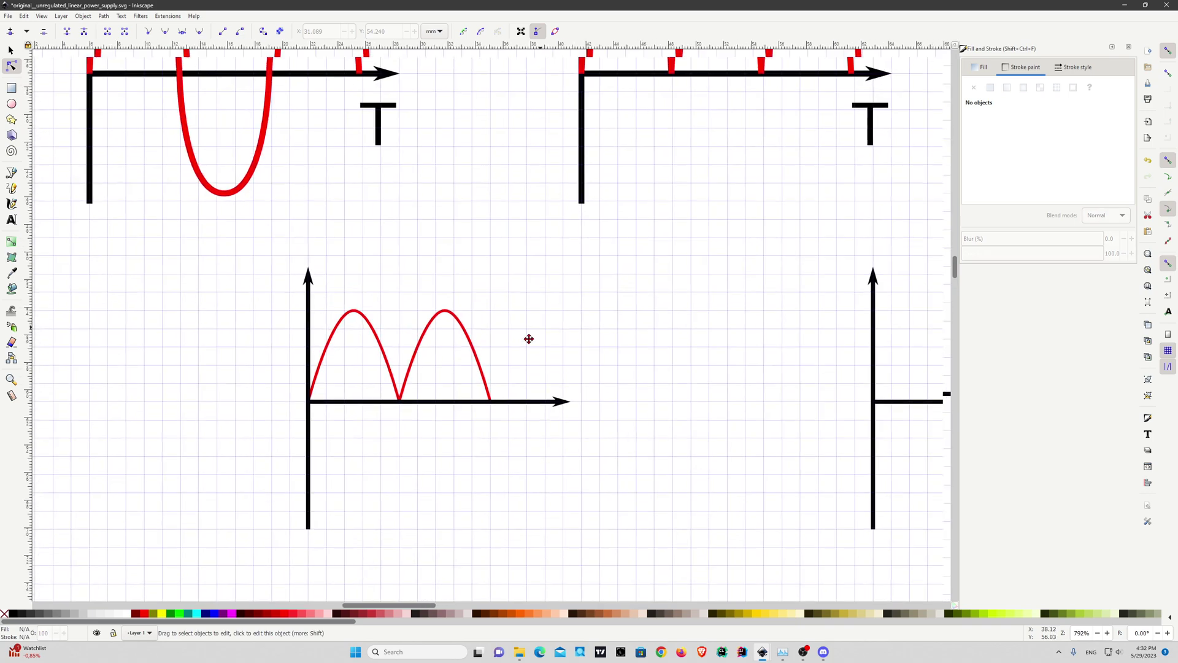
scroll(529, 339, "up", 3)
scroll(534, 307, "right", 3)
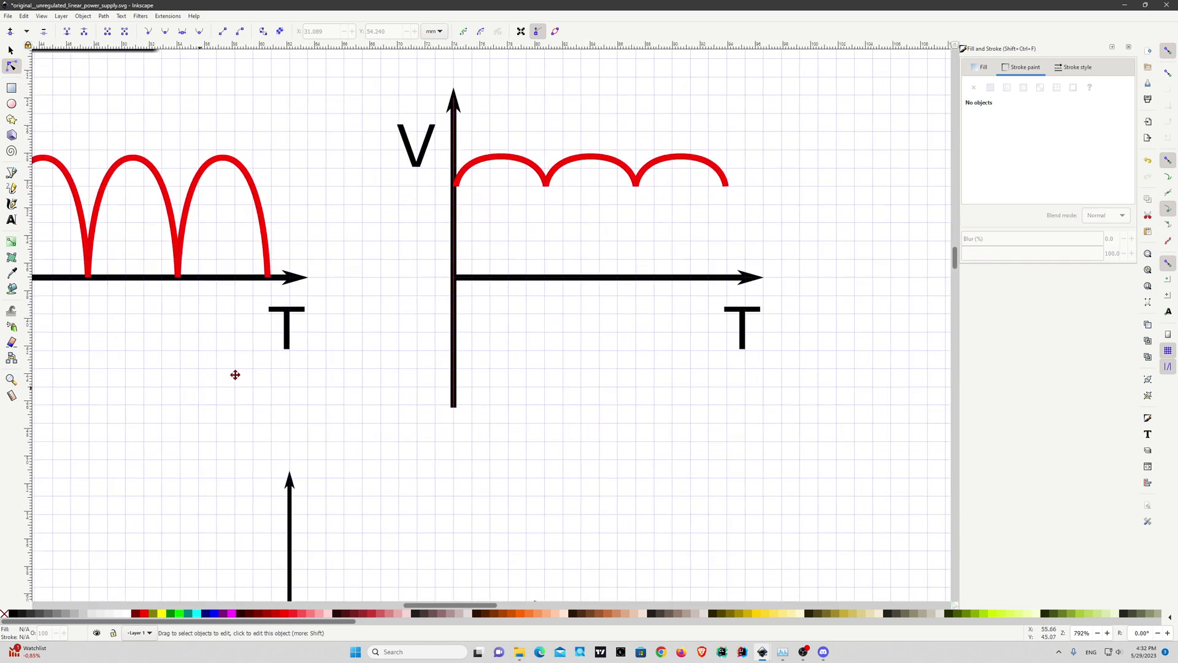
scroll(424, 270, "down", 5)
scroll(402, 292, "left", 2)
scroll(329, 316, "up", 2)
key("s")
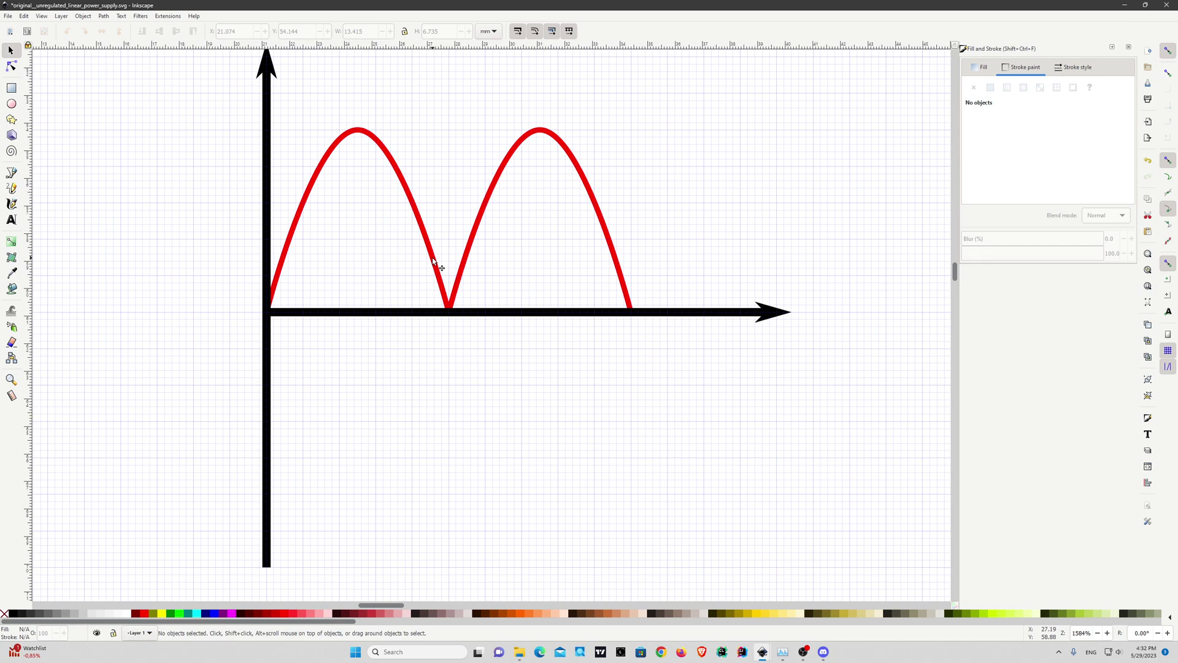
left_click(434, 262)
left_click(12, 67)
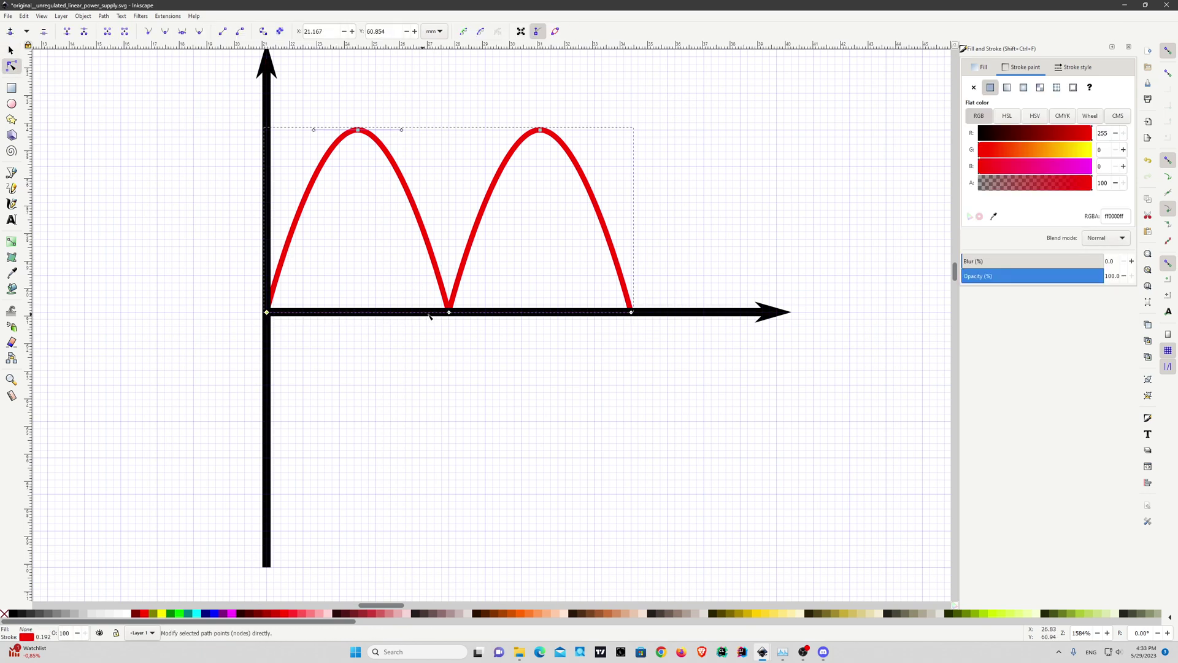
left_click(449, 313)
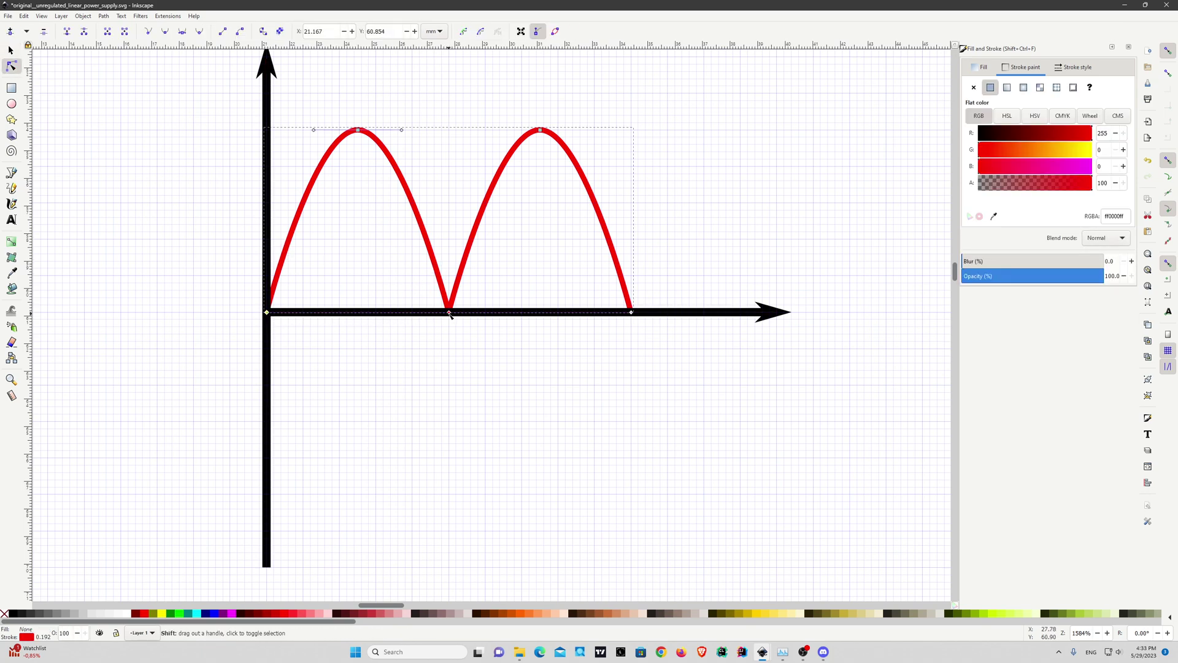
left_click(631, 313)
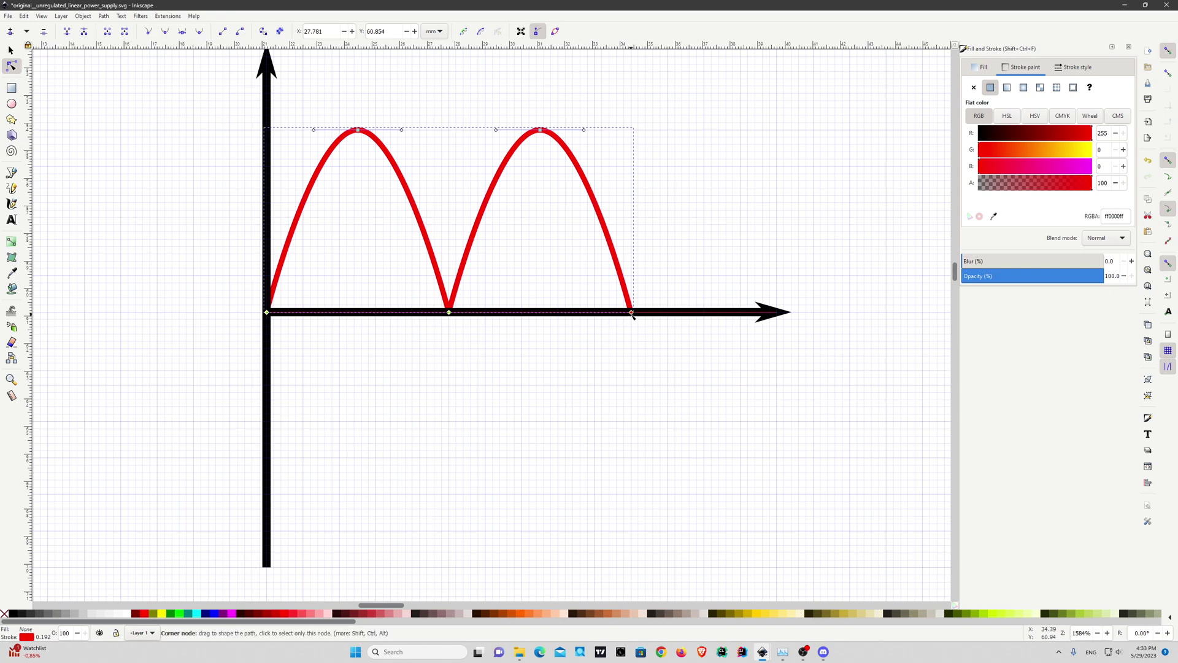
left_click_drag(631, 313, 617, 160)
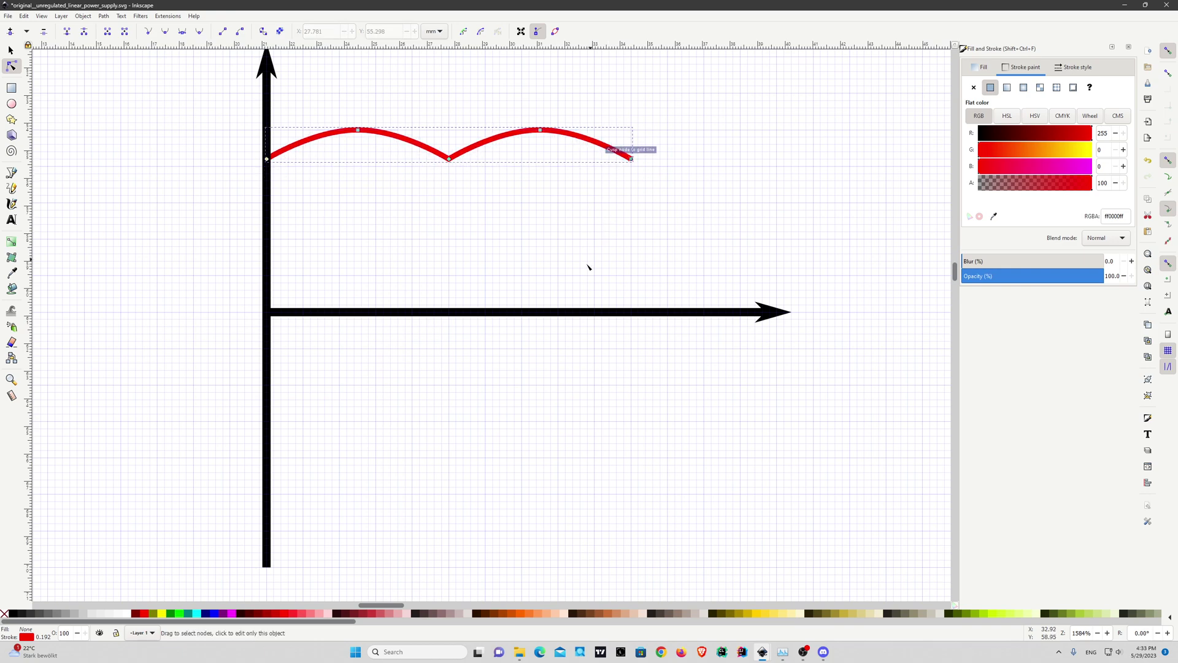
- Duplicate the ripple and move the copy right to continue it, giving four humps
scroll(587, 266, "right", 6)
scroll(587, 265, "up", 3)
key("ctrl+v")
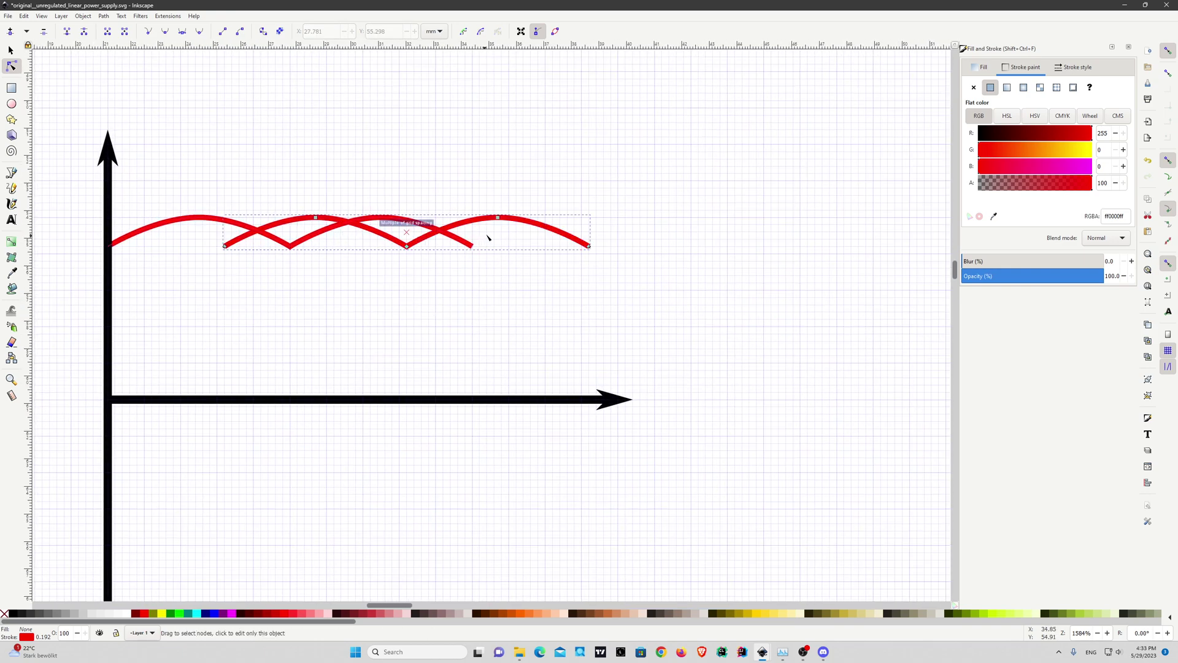
key("Delete")
left_click_drag(478, 232, 739, 224)
key("Escape")
left_click(10, 49)
left_click(507, 275)
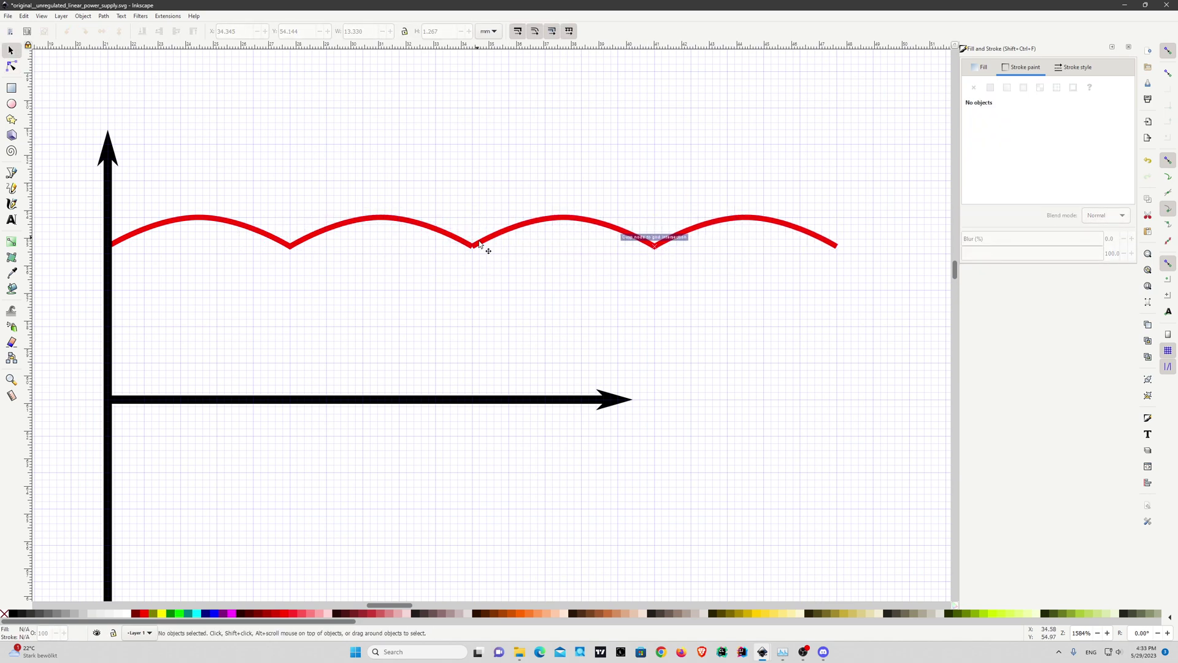
scroll(480, 244, "up", 7)
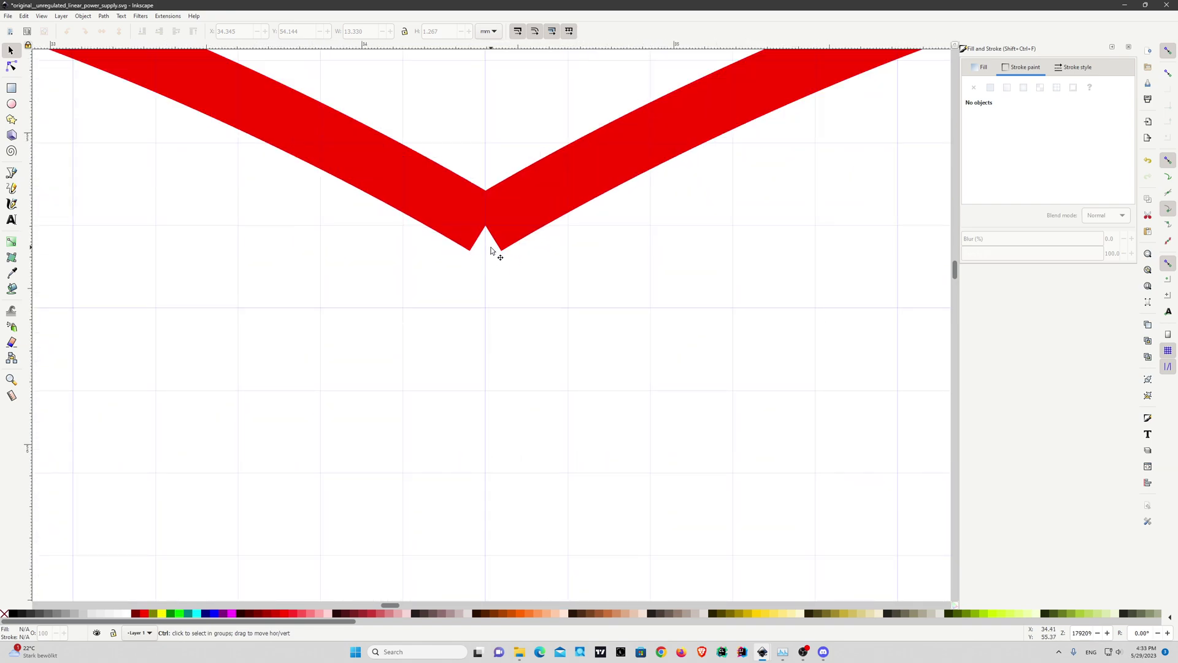
scroll(491, 250, "down", 10)
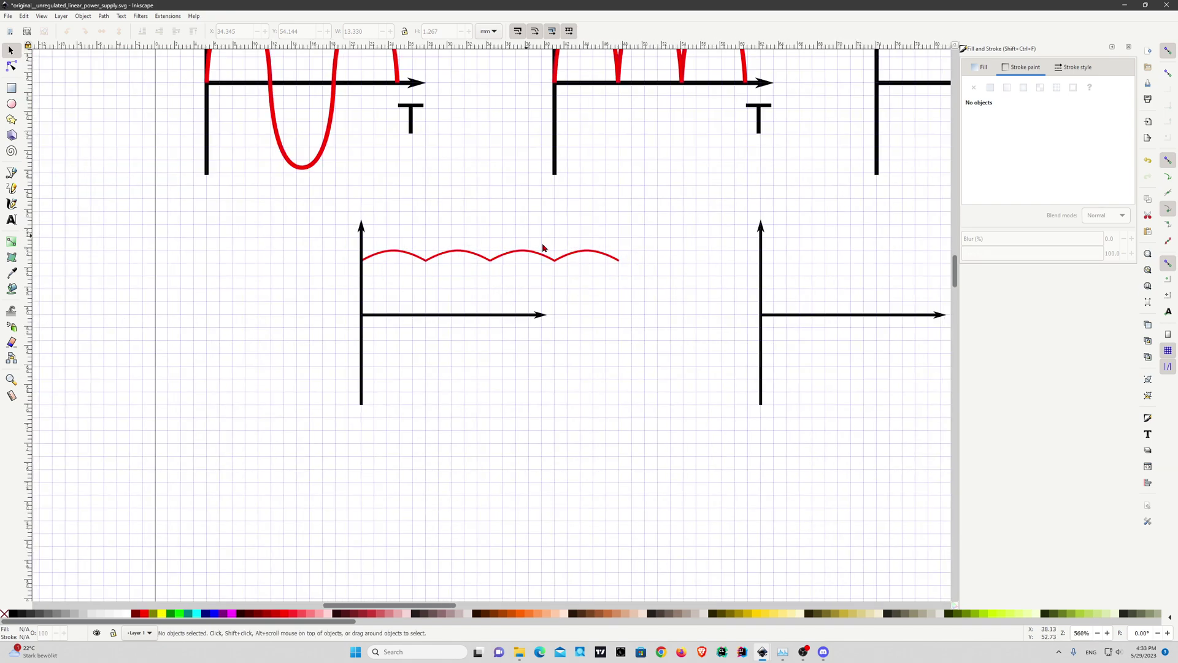
- Trial-stretch the lower-left axes group to the right twice, undoing each attempt
scroll(434, 350, "right", 5)
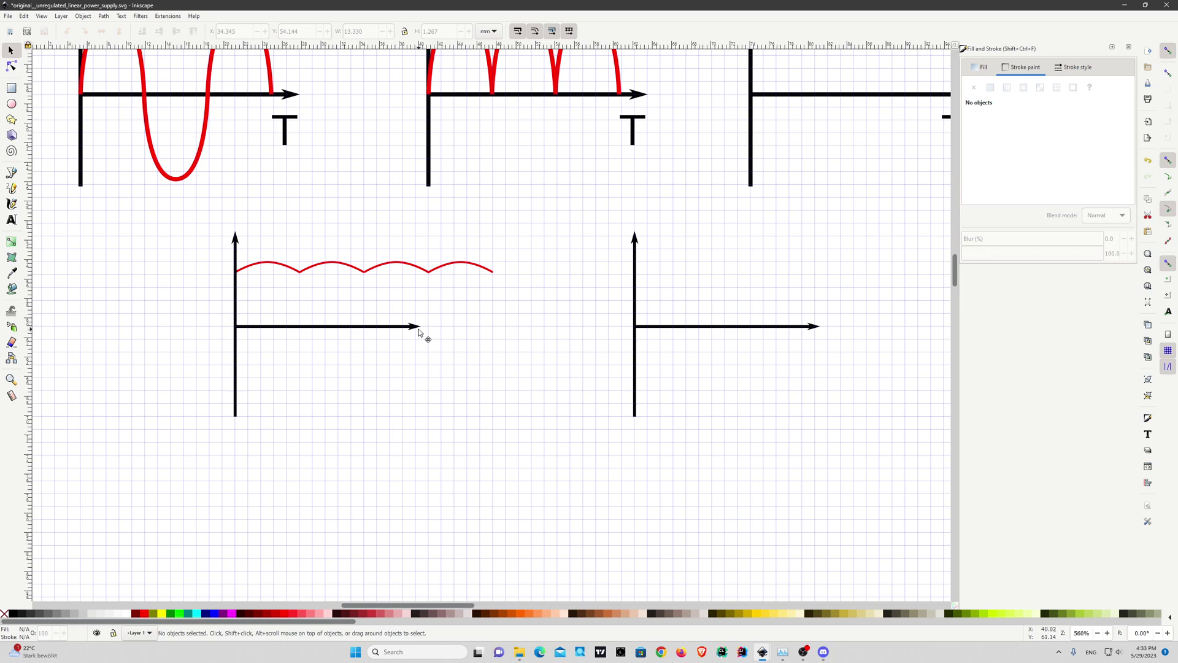
left_click(419, 332)
left_click_drag(425, 324, 522, 325)
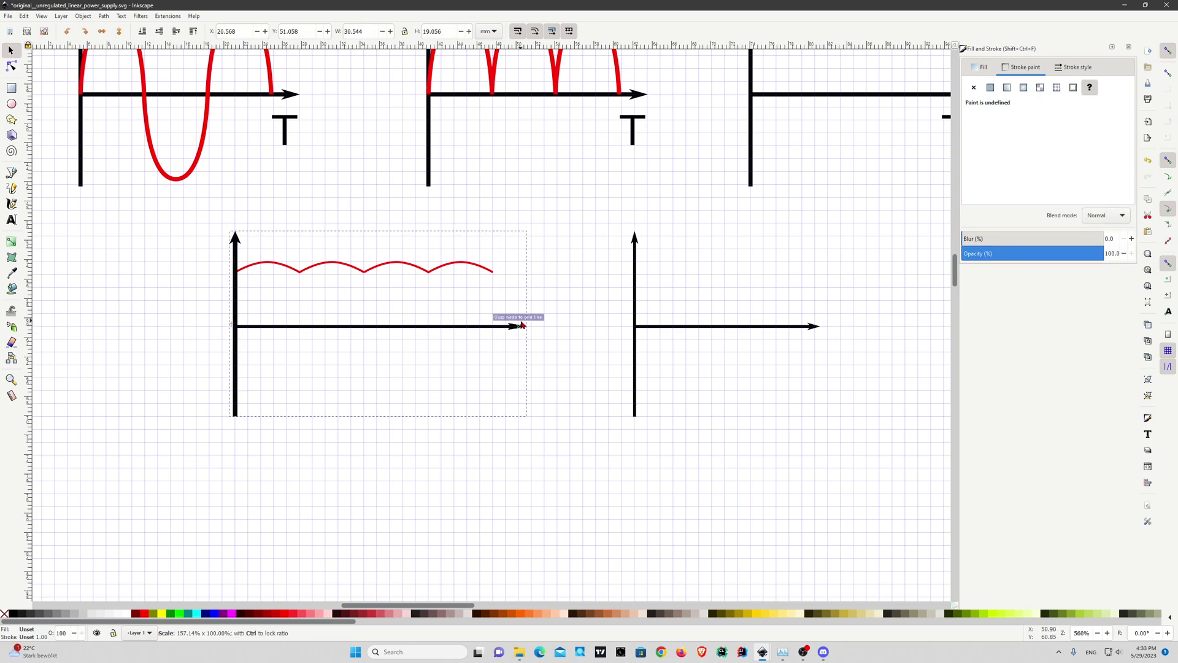
left_click(415, 478)
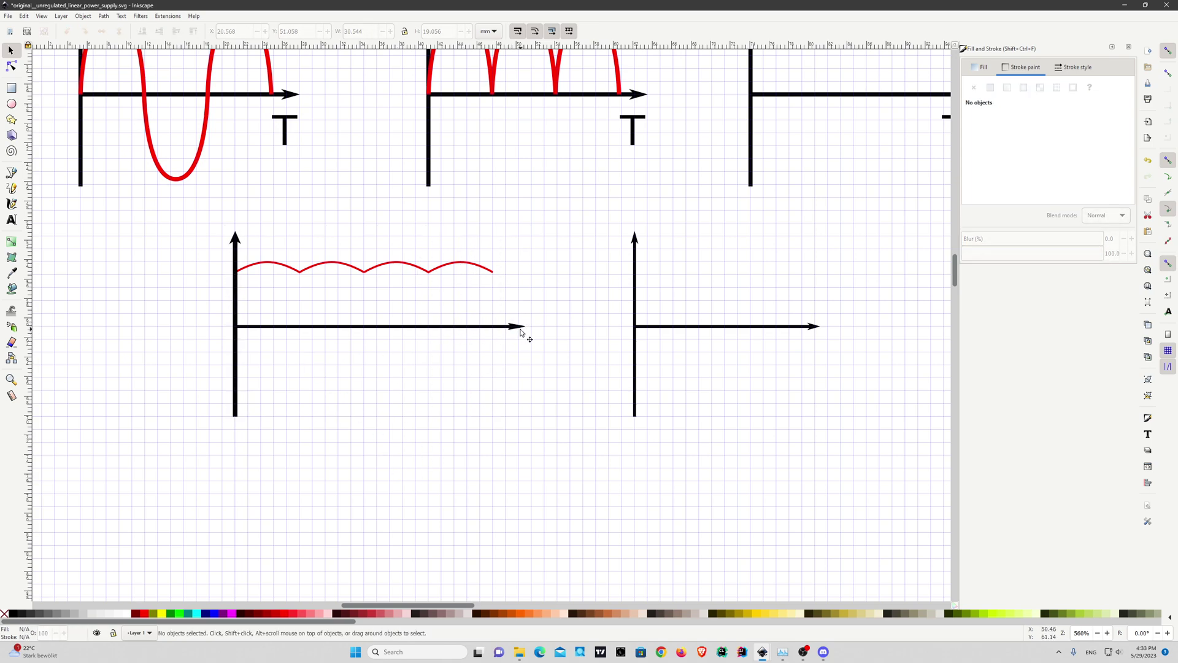
key("ctrl+z")
left_click(424, 326)
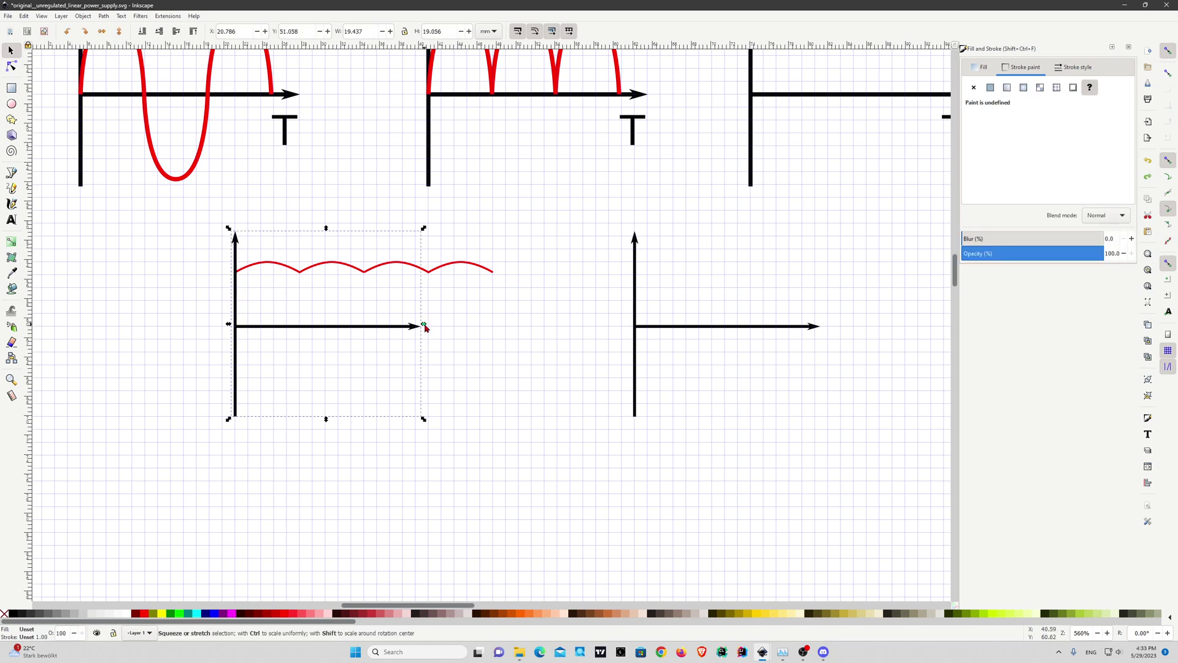
left_click_drag(425, 327, 502, 324)
key("ctrl+z")
left_click(398, 357)
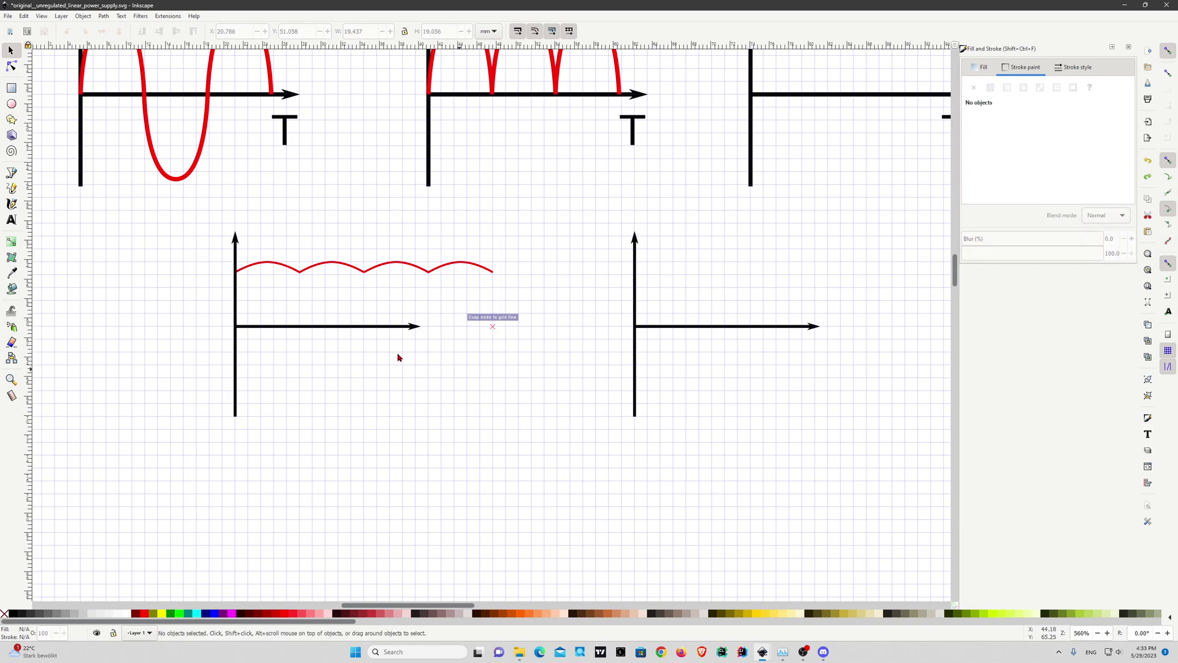
- Keep patterns fixed on transform and stretch the lower-left axes to about 26.2 mm wide
left_click(275, 327)
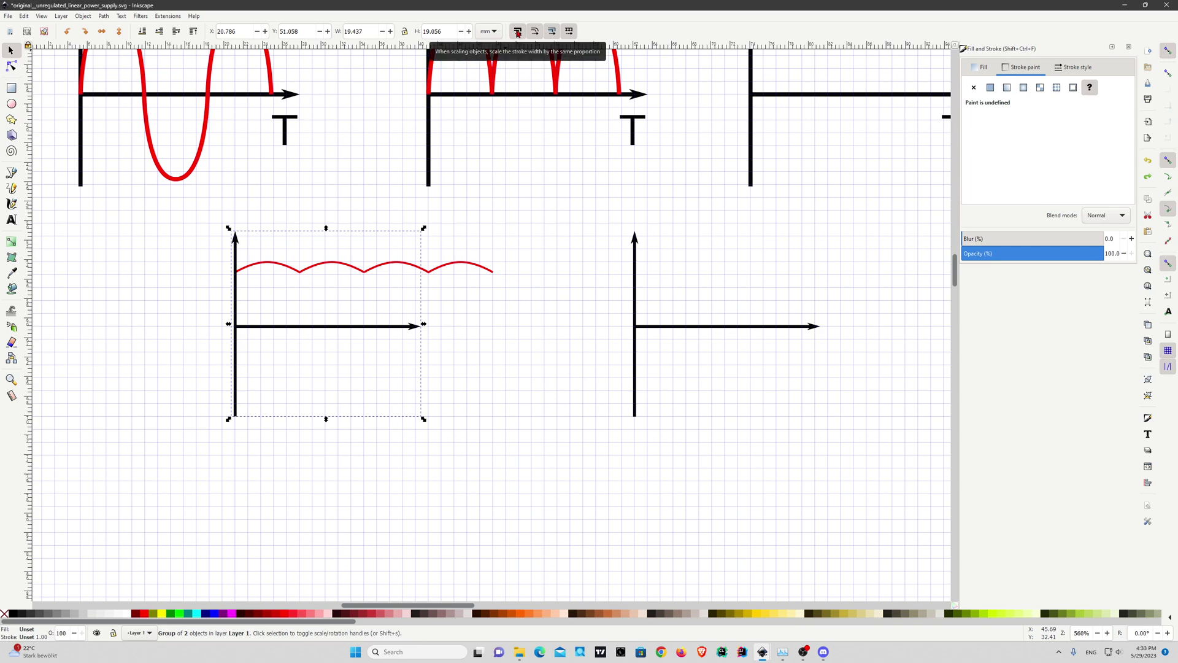
left_click(543, 293)
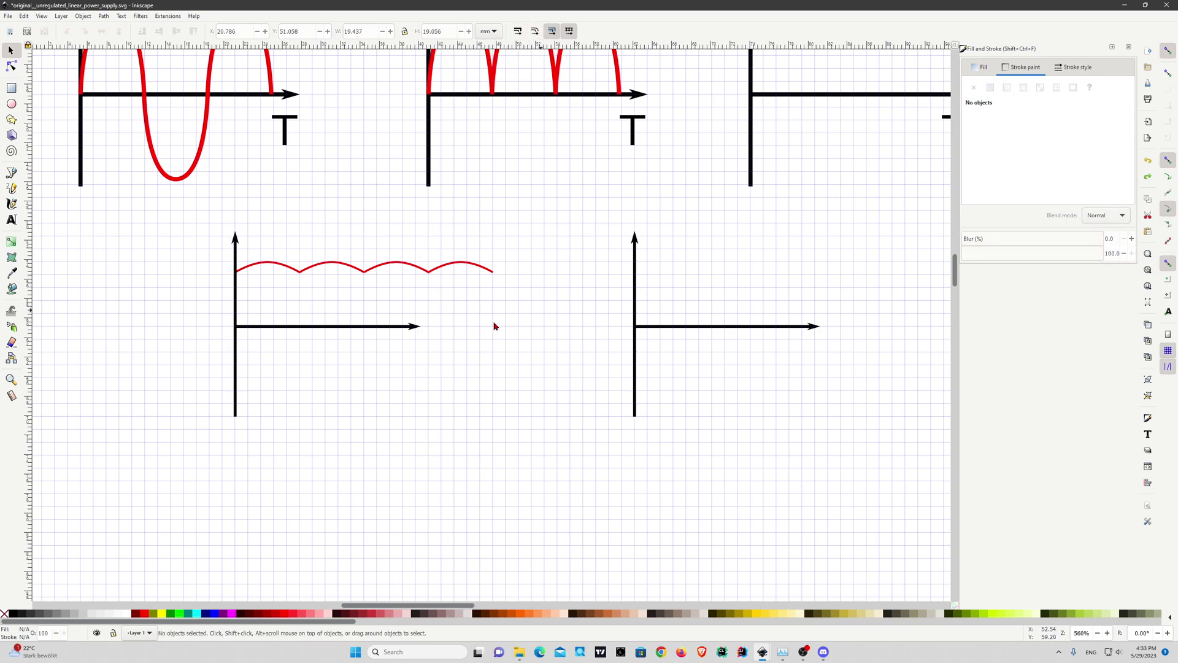
left_click(412, 327)
left_click_drag(426, 331, 511, 325)
key("ctrl+z")
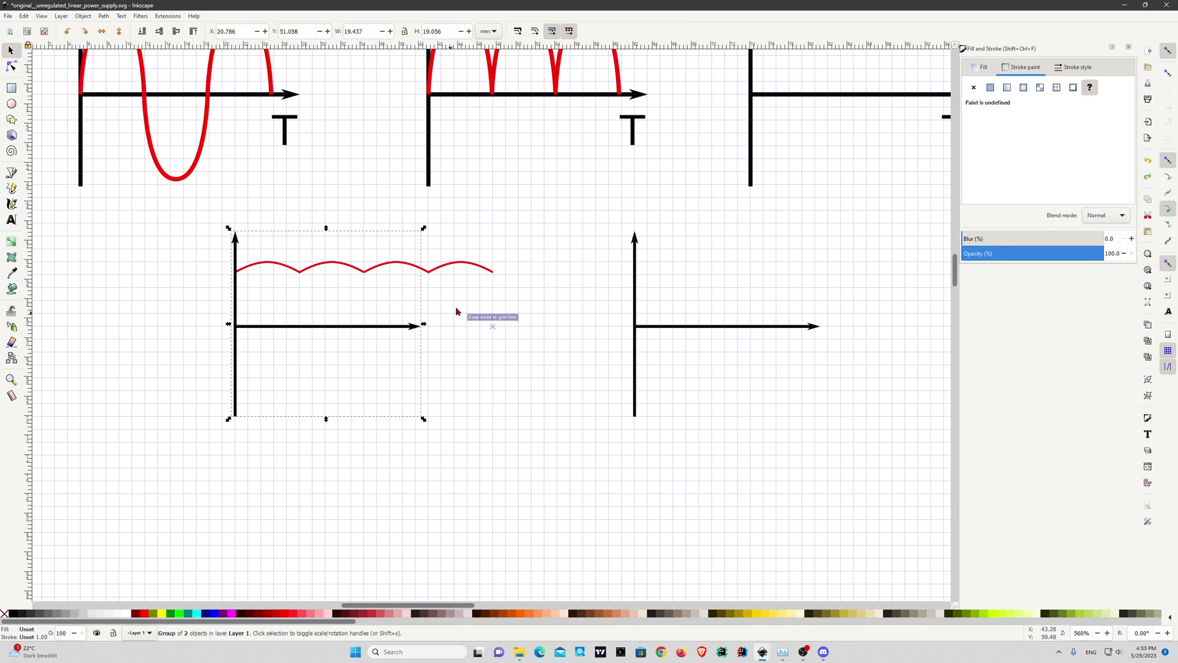
left_click(570, 32)
left_click_drag(424, 324, 496, 323)
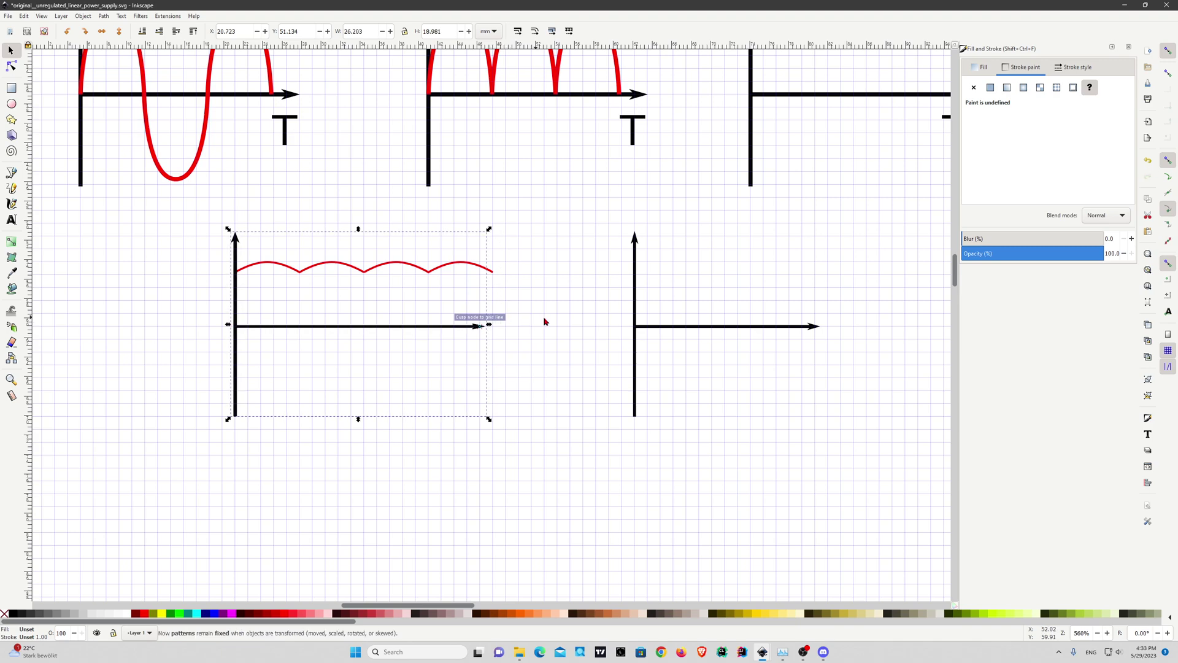
left_click(545, 321)
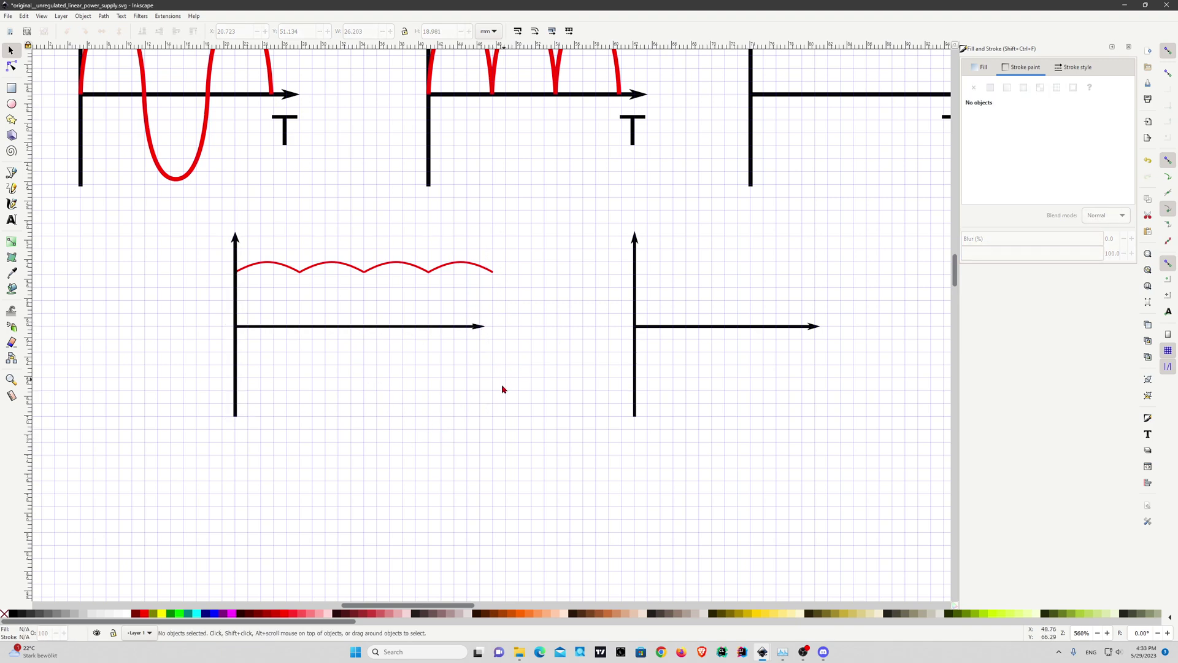
left_click_drag(312, 374, 347, 406)
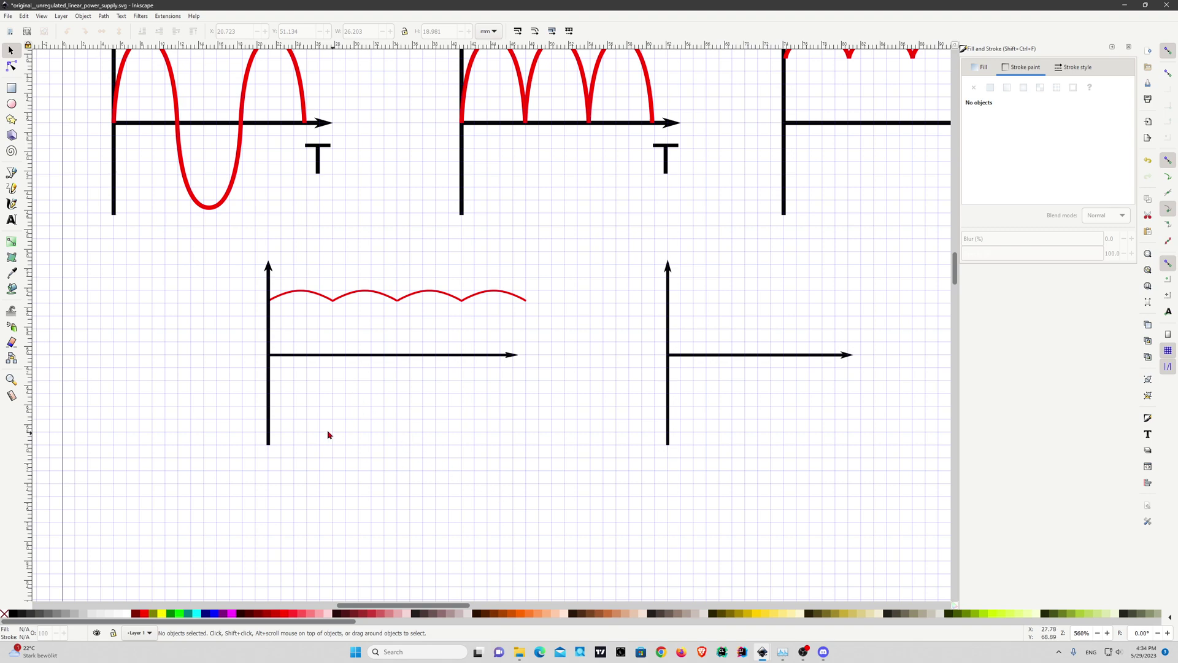
scroll(327, 435, "up", 3)
scroll(328, 435, "right", 2)
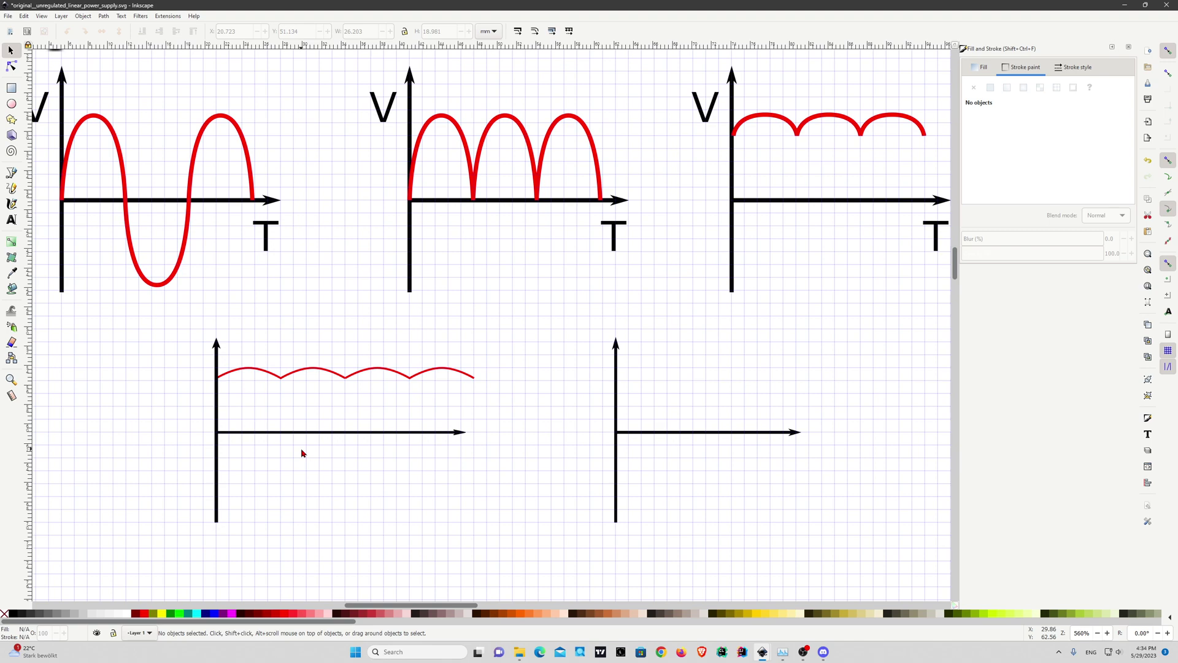